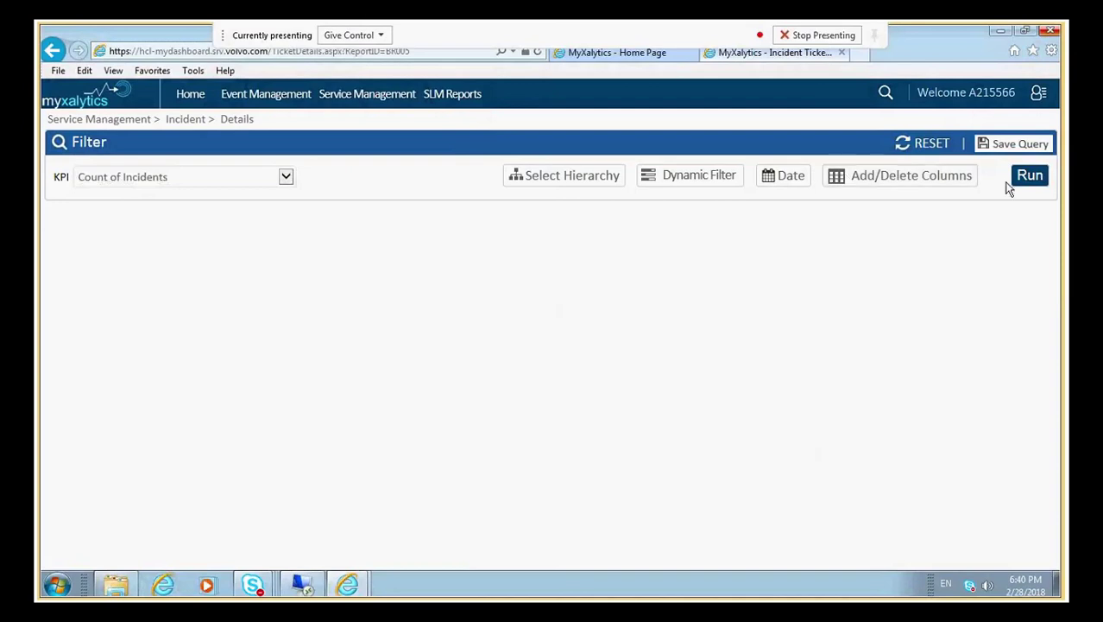
# Remove the Urgency and Contact_Type columns from the selected report columns
pyautogui.click(880, 178)
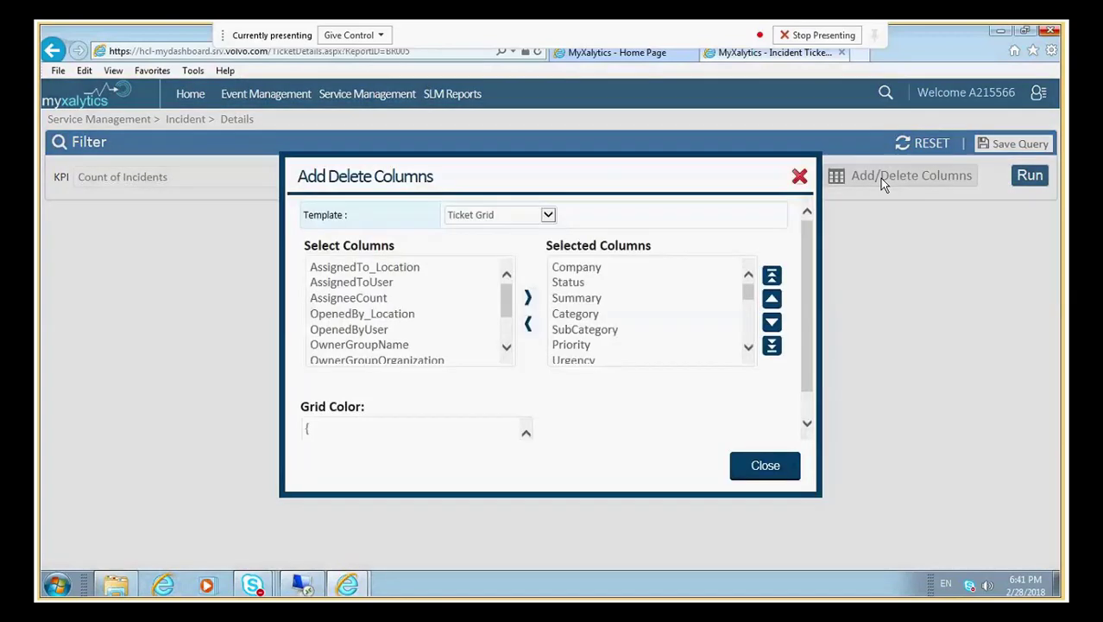
pyautogui.moveTo(748, 296)
pyautogui.mouseDown()
pyautogui.moveTo(748, 331)
pyautogui.moveTo(742, 291)
pyautogui.mouseUp()
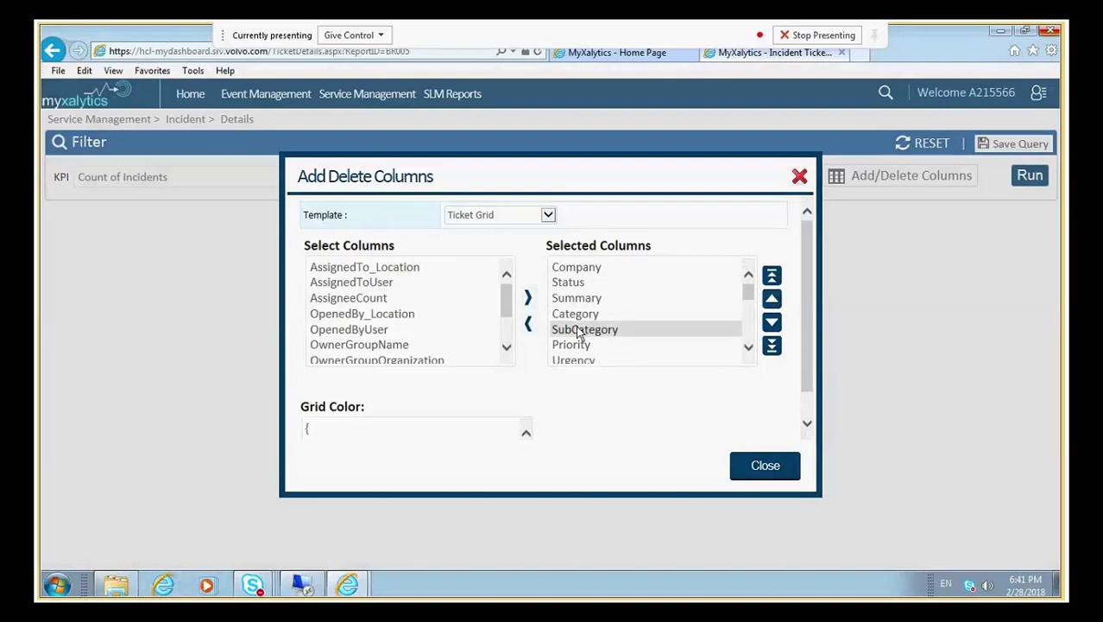
pyautogui.doubleClick(586, 361)
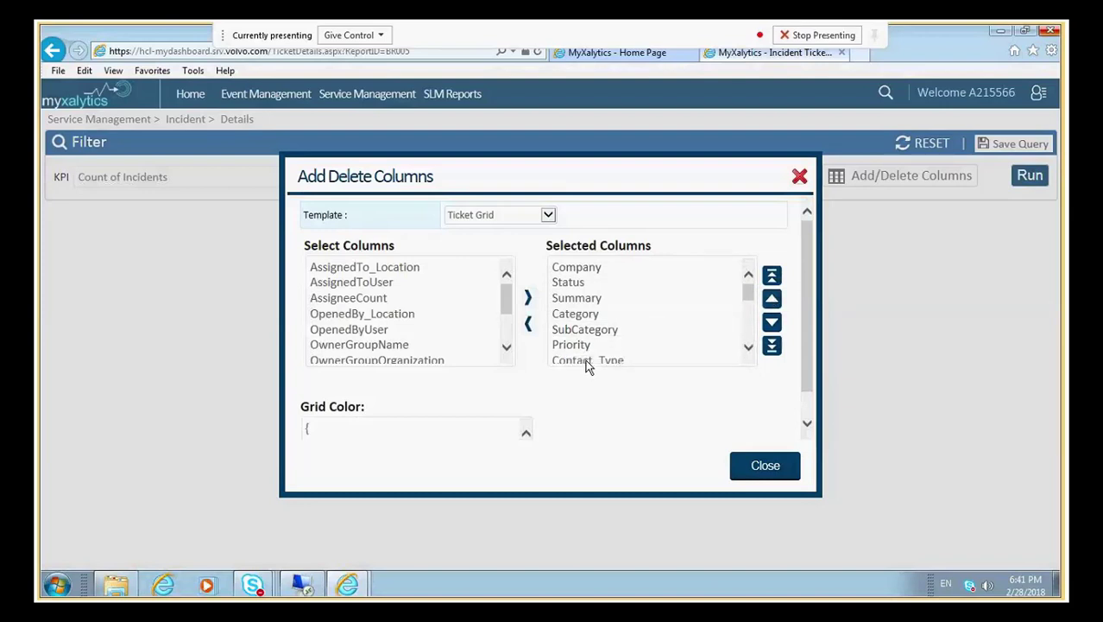
pyautogui.doubleClick(584, 362)
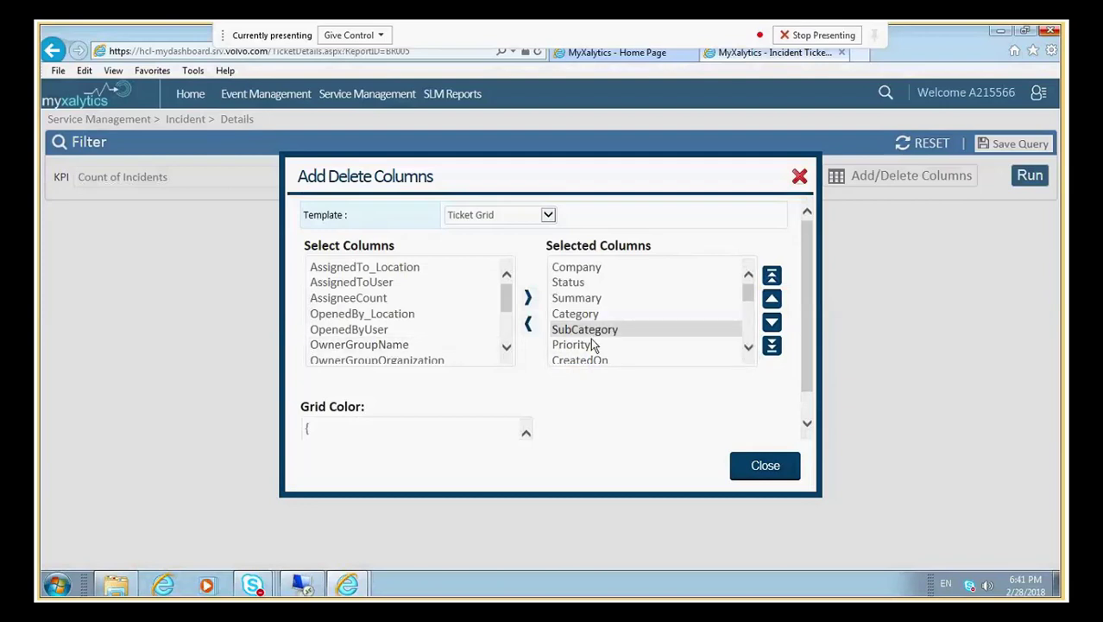
pyautogui.click(753, 462)
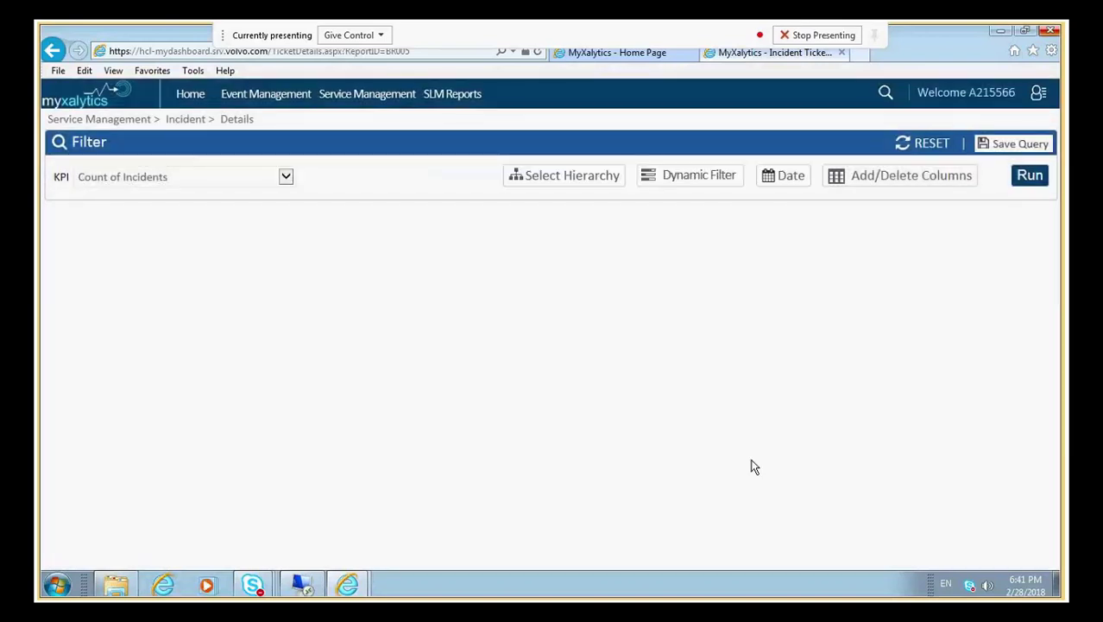
# Set the report's time period to THIS MONTH and its date filter to CreatedOn
pyautogui.click(786, 182)
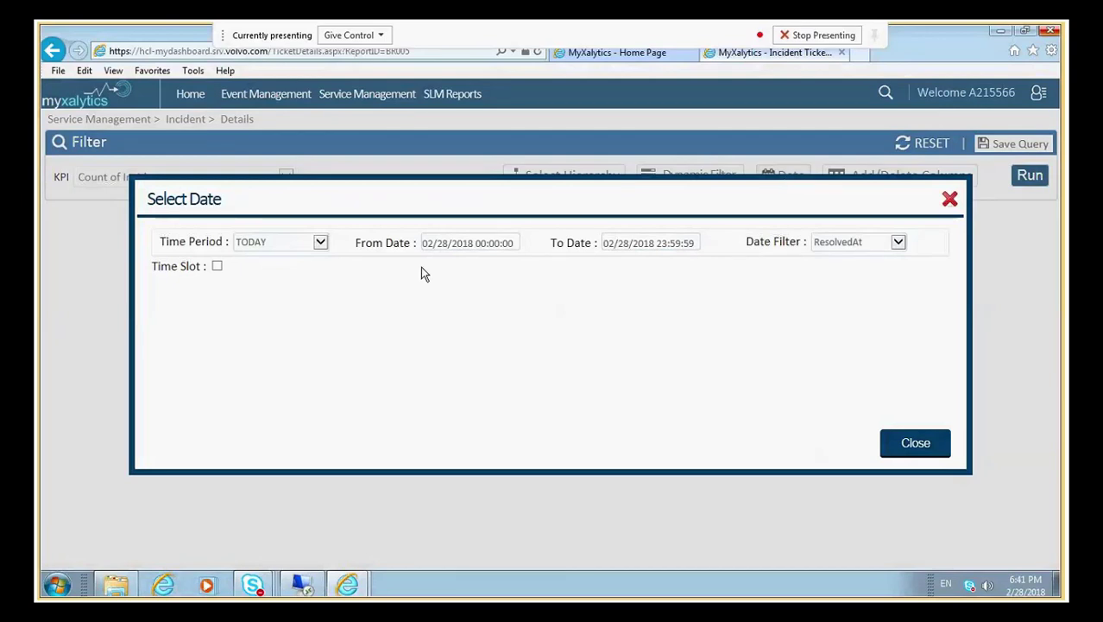
pyautogui.click(316, 243)
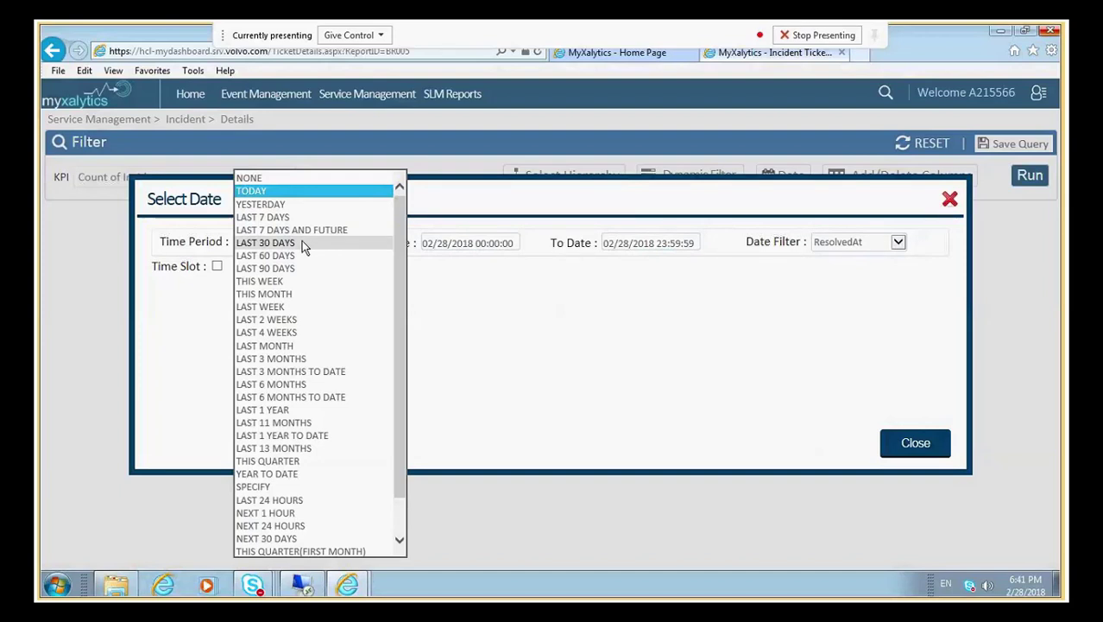
pyautogui.click(287, 293)
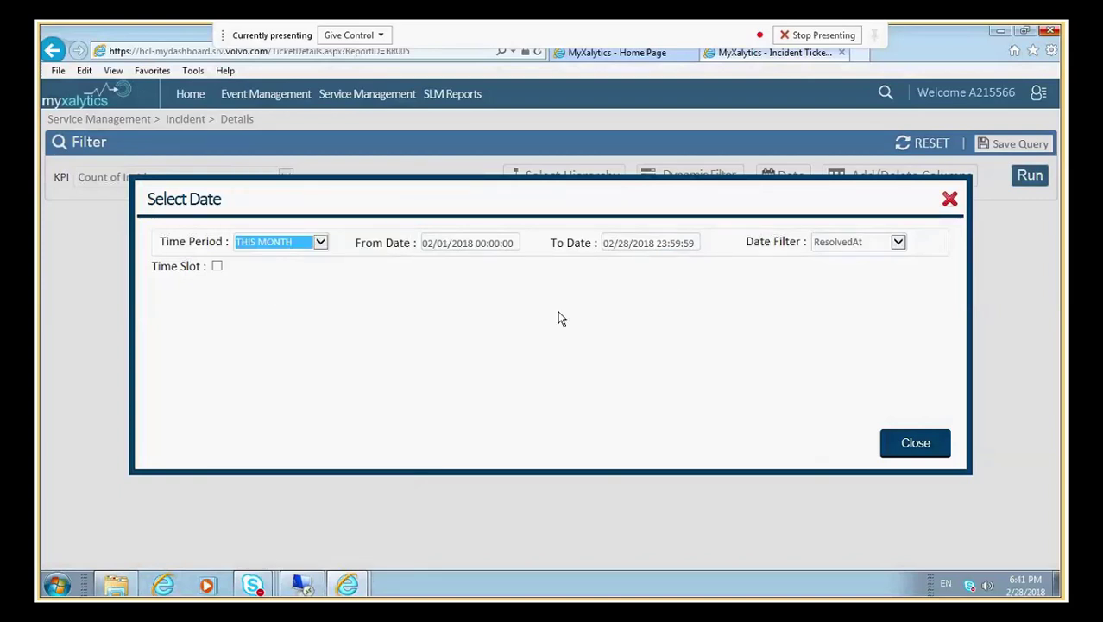
pyautogui.click(829, 247)
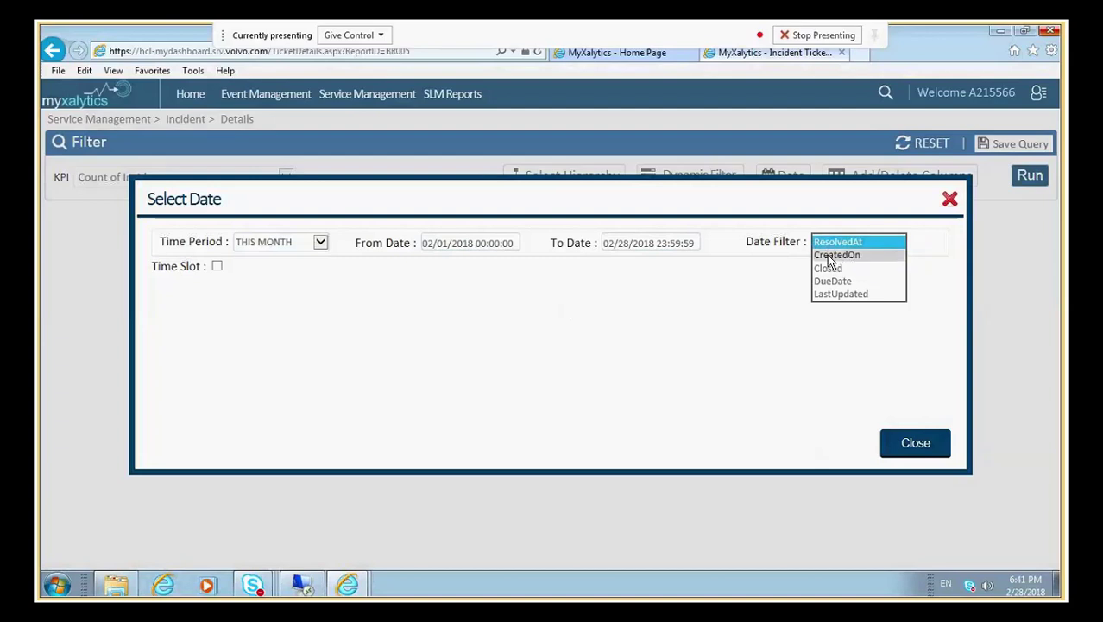
pyautogui.click(829, 256)
pyautogui.click(732, 291)
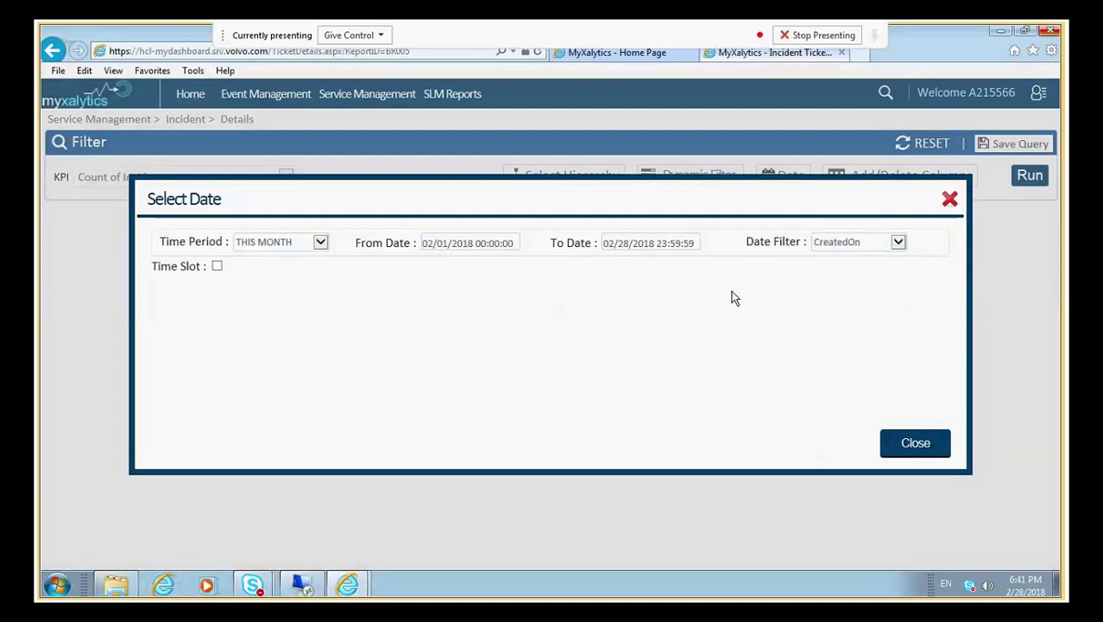
pyautogui.click(873, 245)
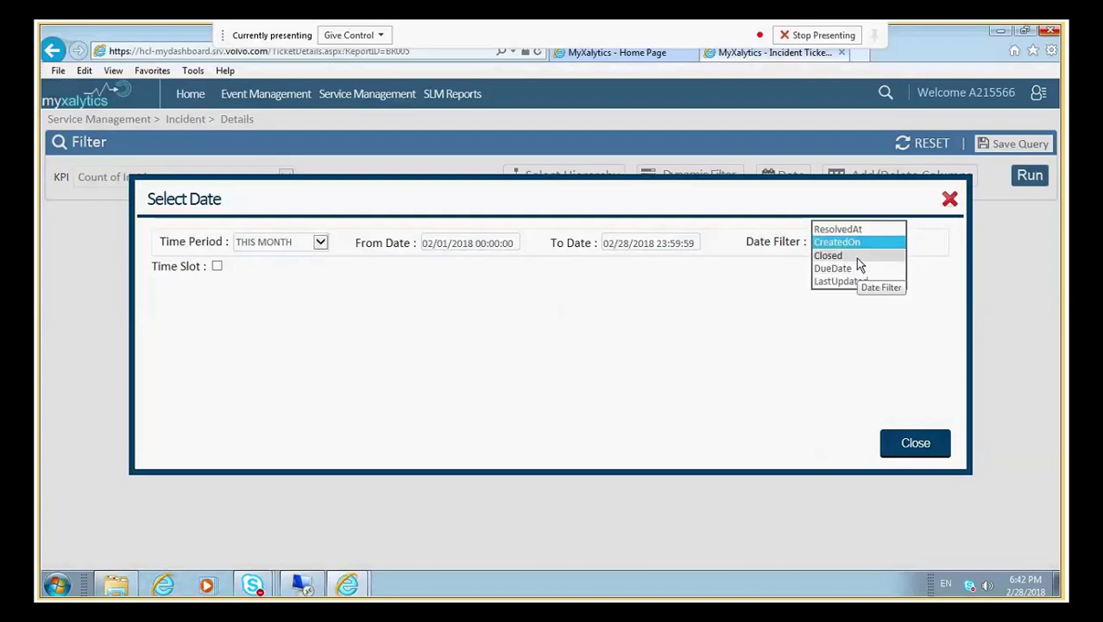
pyautogui.click(949, 275)
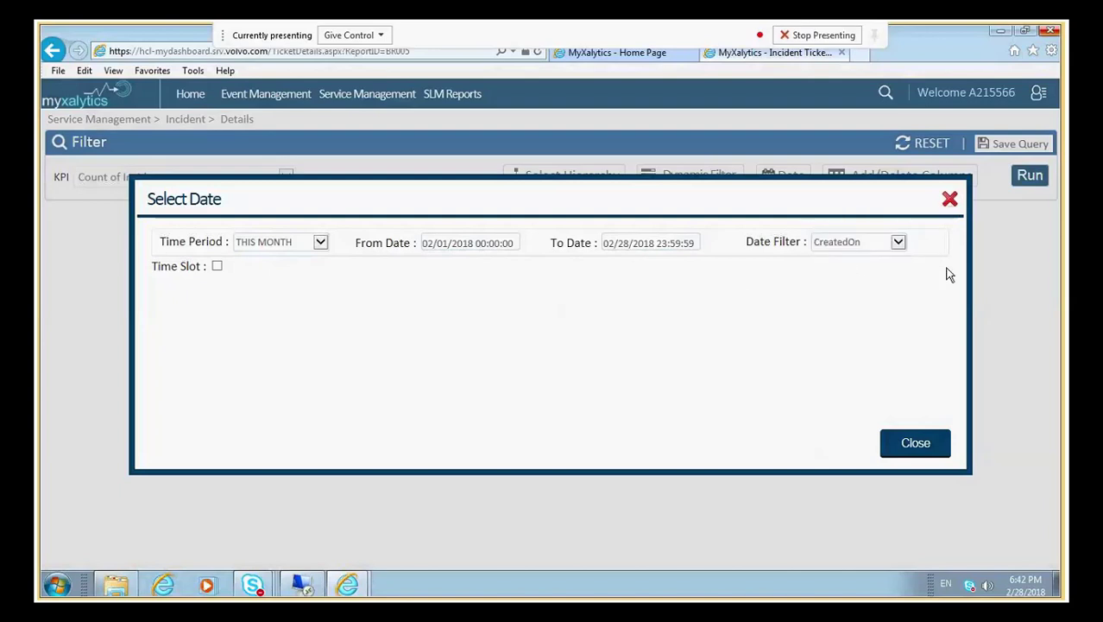
pyautogui.click(949, 201)
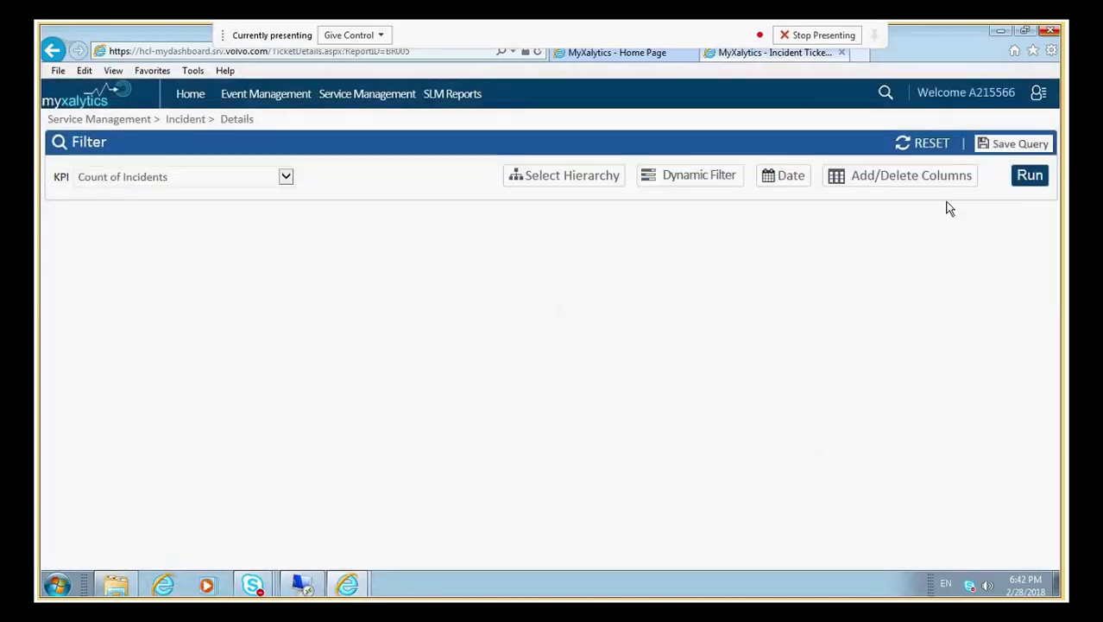
# Add a dynamic filter condition ReportedService In BALDO and run the incident report
pyautogui.click(718, 182)
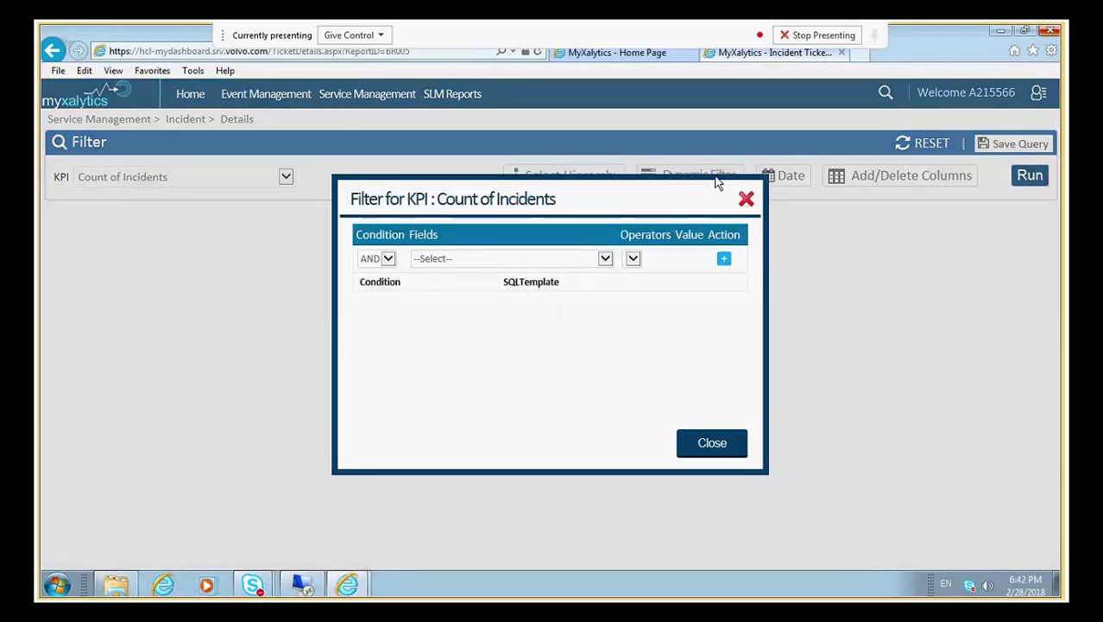
pyautogui.click(550, 258)
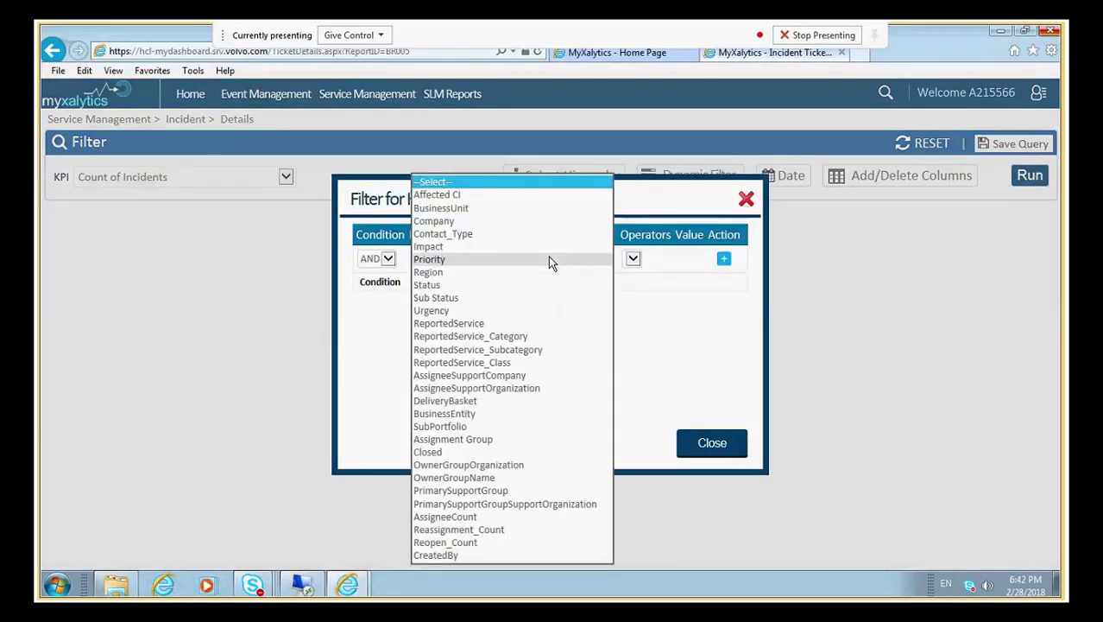
pyautogui.press('r')
pyautogui.press('r')
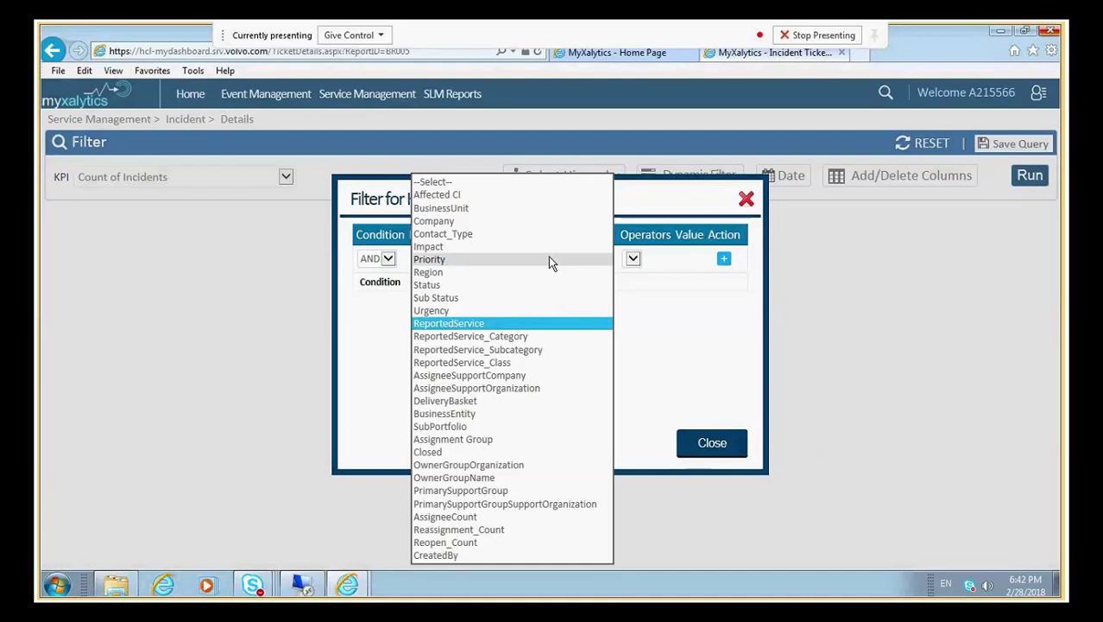
pyautogui.press('Return')
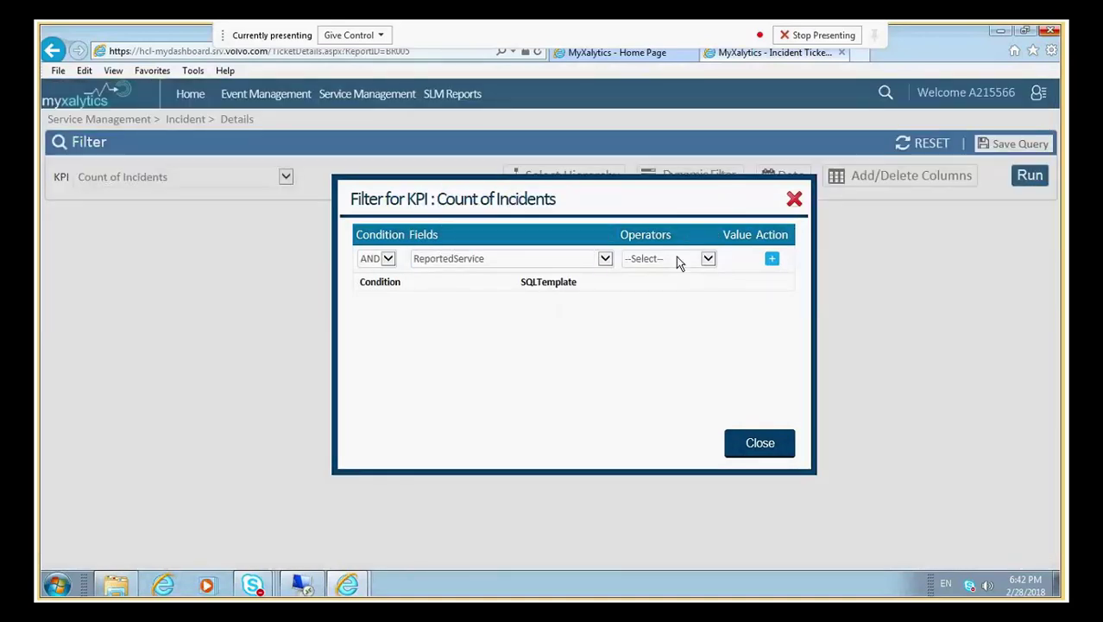
pyautogui.click(678, 263)
pyautogui.click(641, 404)
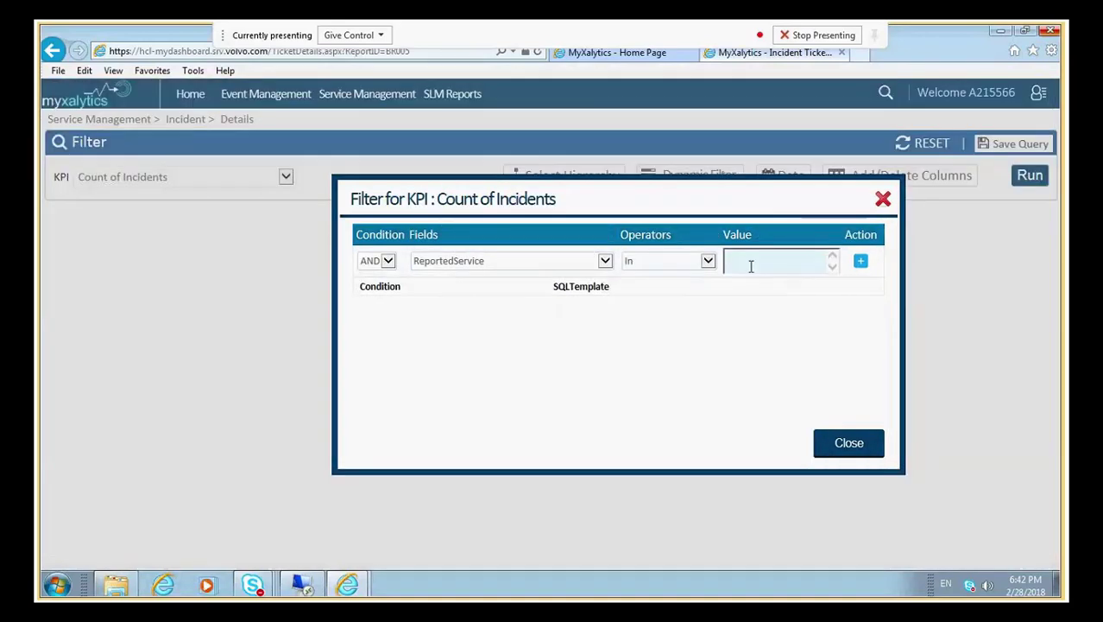
pyautogui.write('BALDO')
pyautogui.click(861, 261)
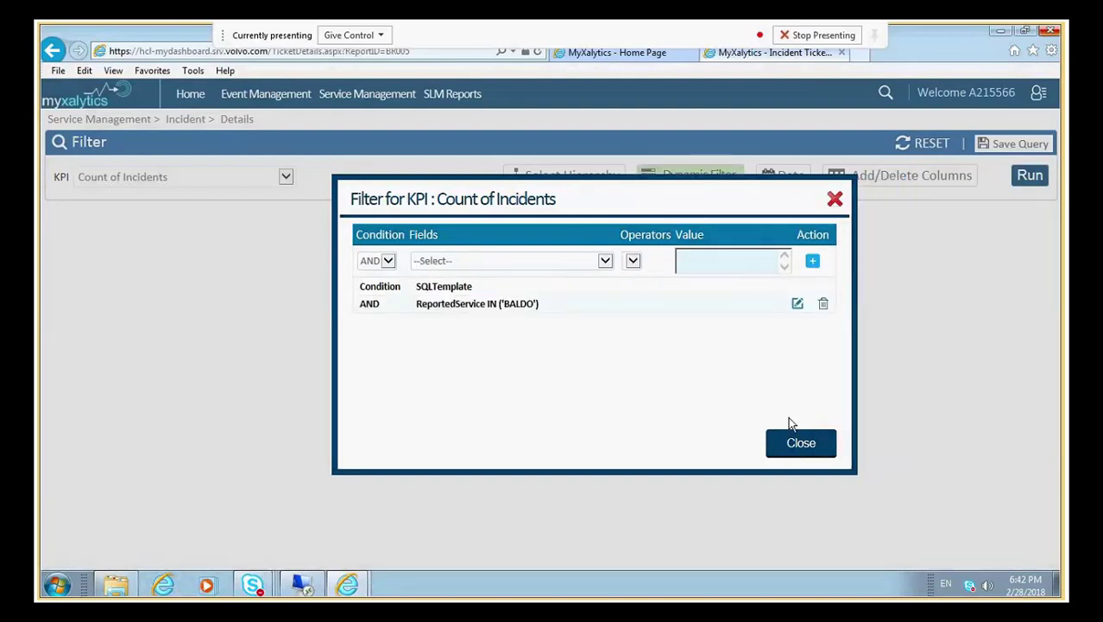
pyautogui.click(791, 440)
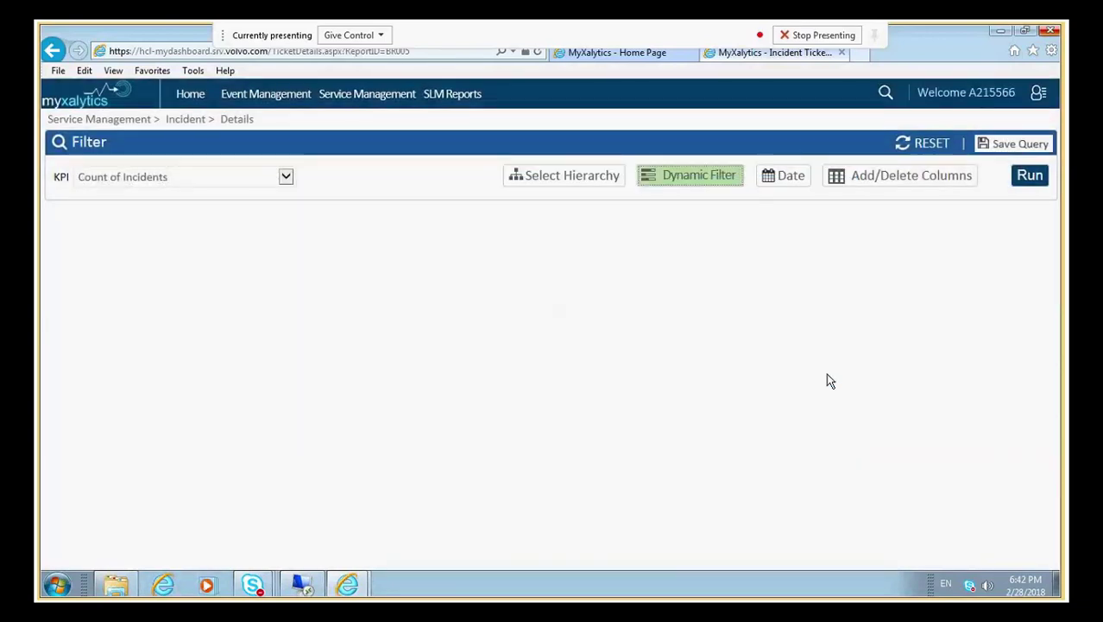
pyautogui.click(1030, 177)
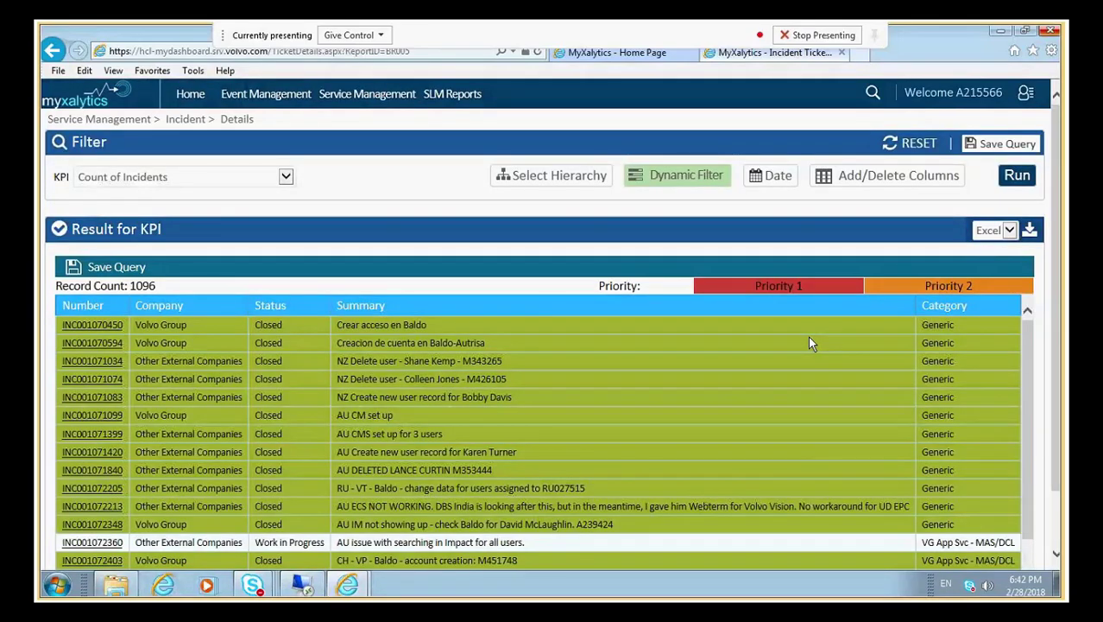
# Open the first incident in the results and review its full ticket details
pyautogui.scroll(-1, 809, 338)
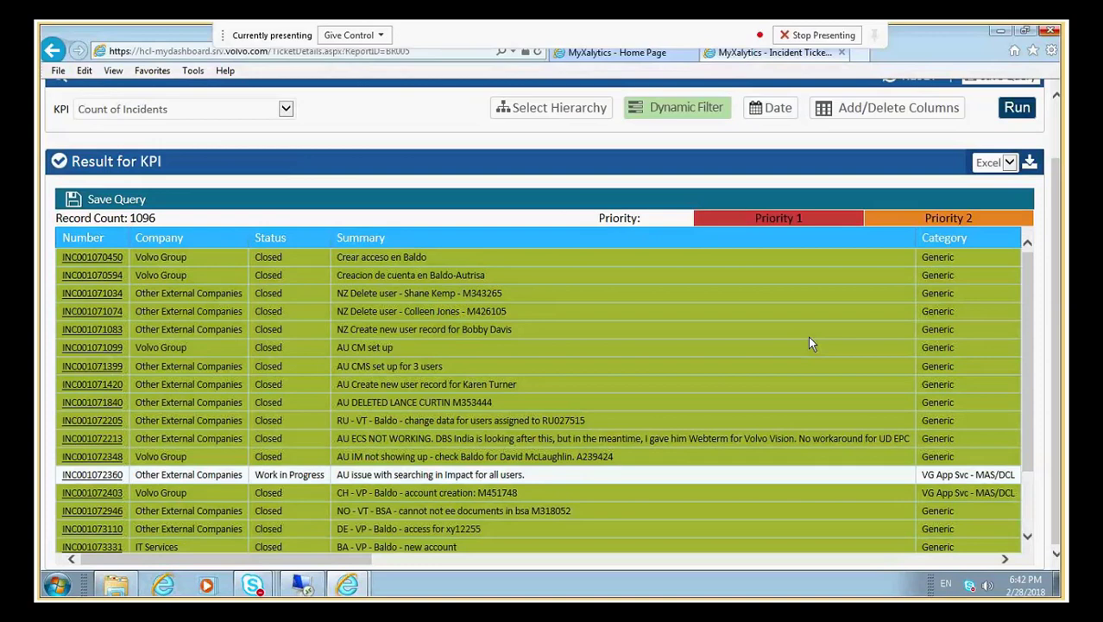
pyautogui.scroll(1, 808, 341)
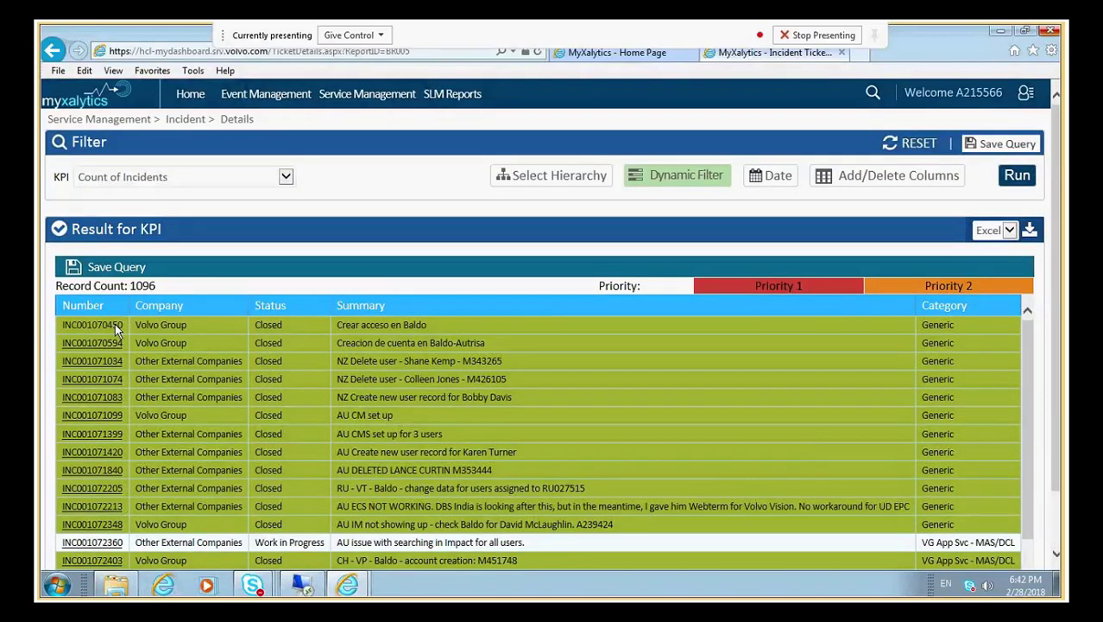
pyautogui.click(115, 323)
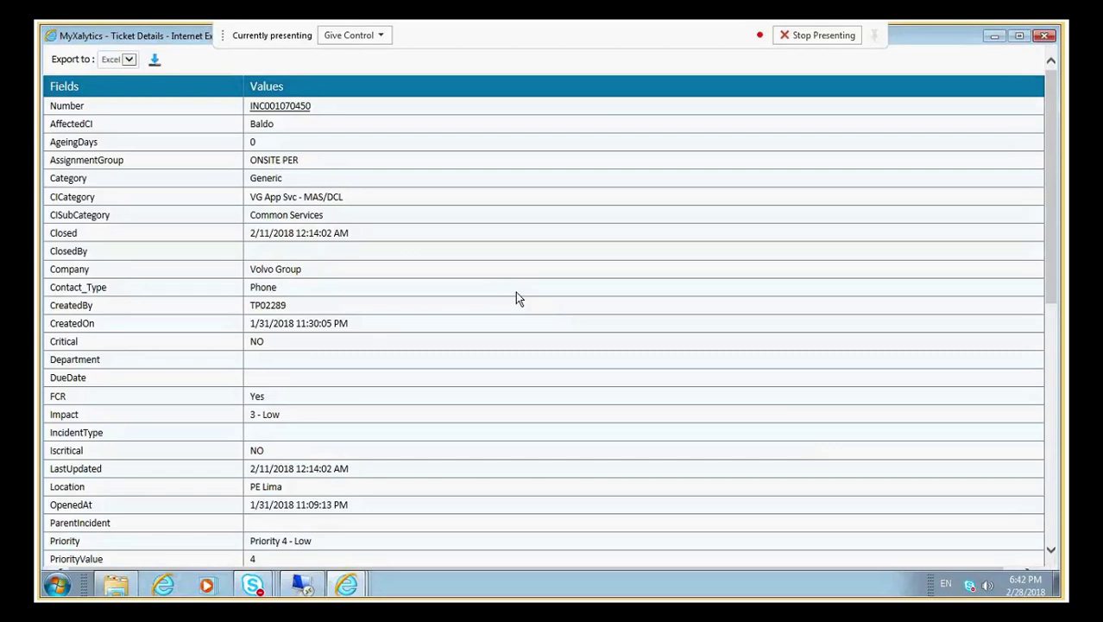
pyautogui.scroll(-3, 516, 293)
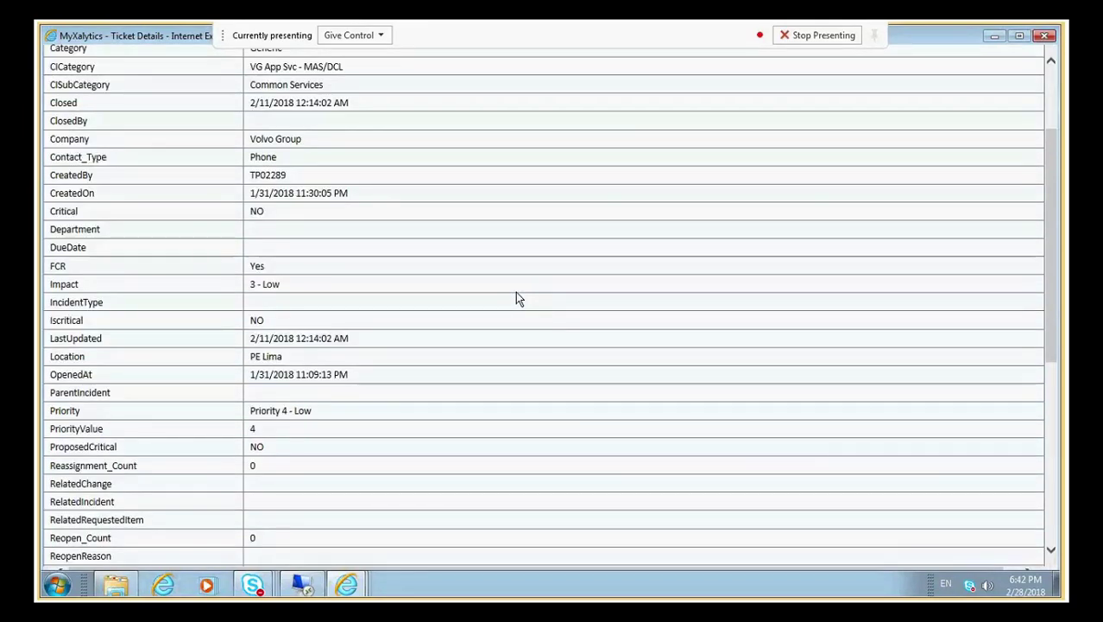
pyautogui.scroll(-8, 516, 292)
pyautogui.scroll(10, 515, 292)
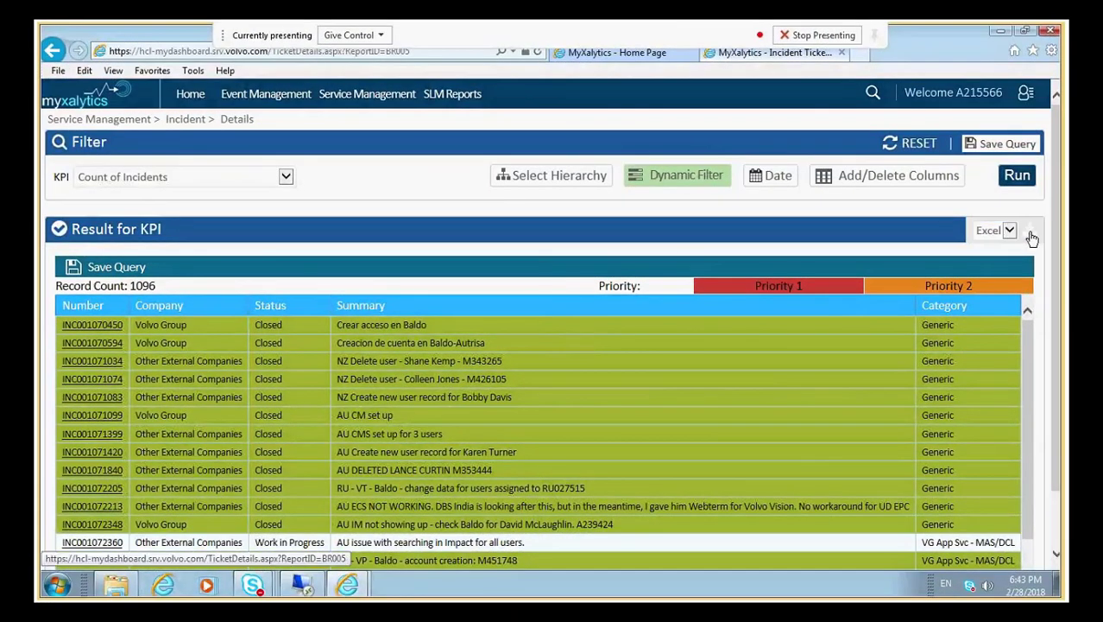
# Check the export formats offered for the report results
pyautogui.click(1004, 237)
pyautogui.click(1004, 237)
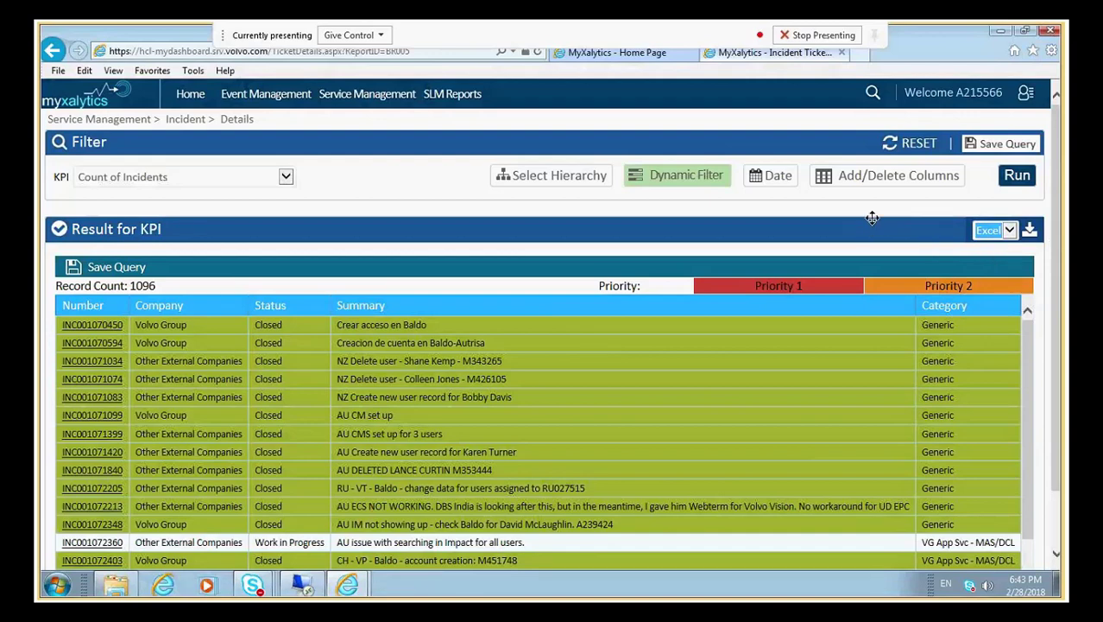
# Open the Save Query form and pick the saved query List Of Current Month Incidents (Dashboard Admin)
pyautogui.click(993, 149)
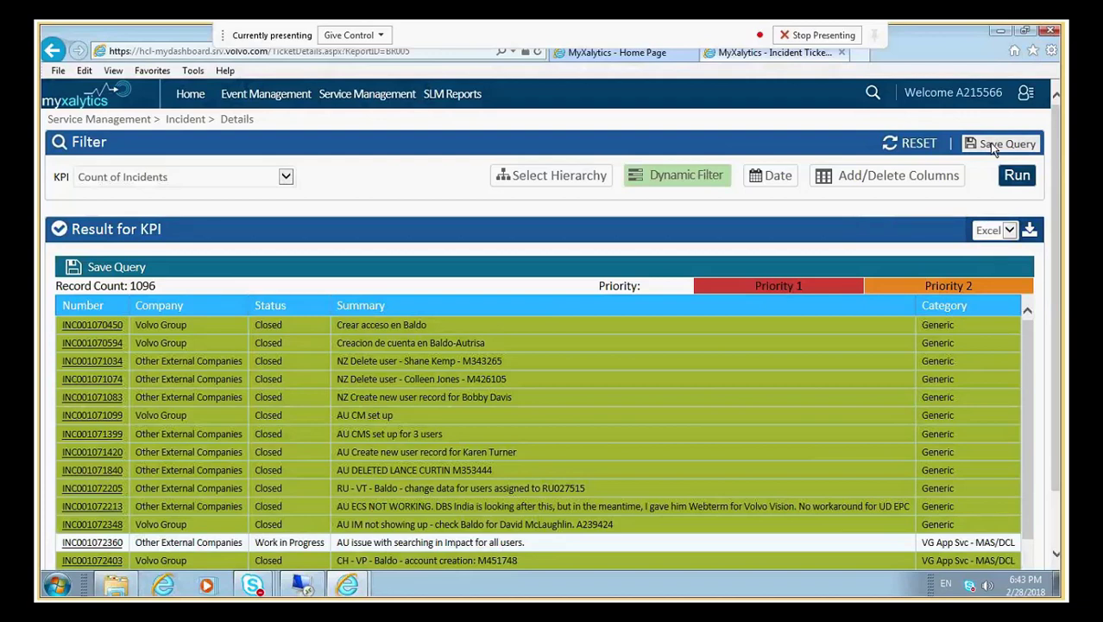
pyautogui.click(994, 147)
pyautogui.click(416, 185)
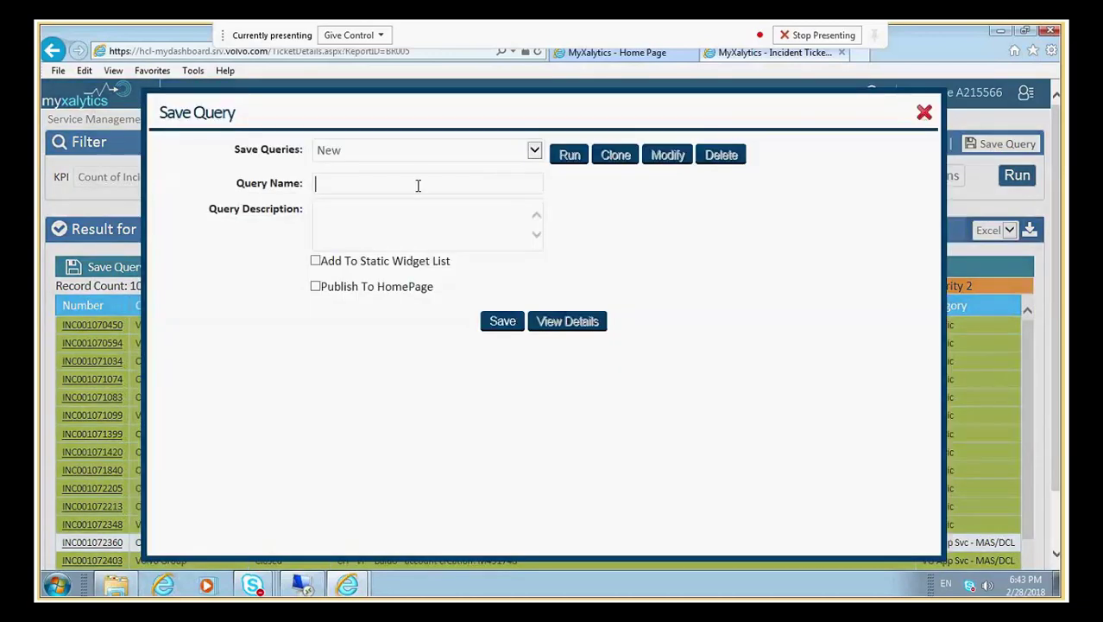
pyautogui.click(371, 231)
pyautogui.click(351, 151)
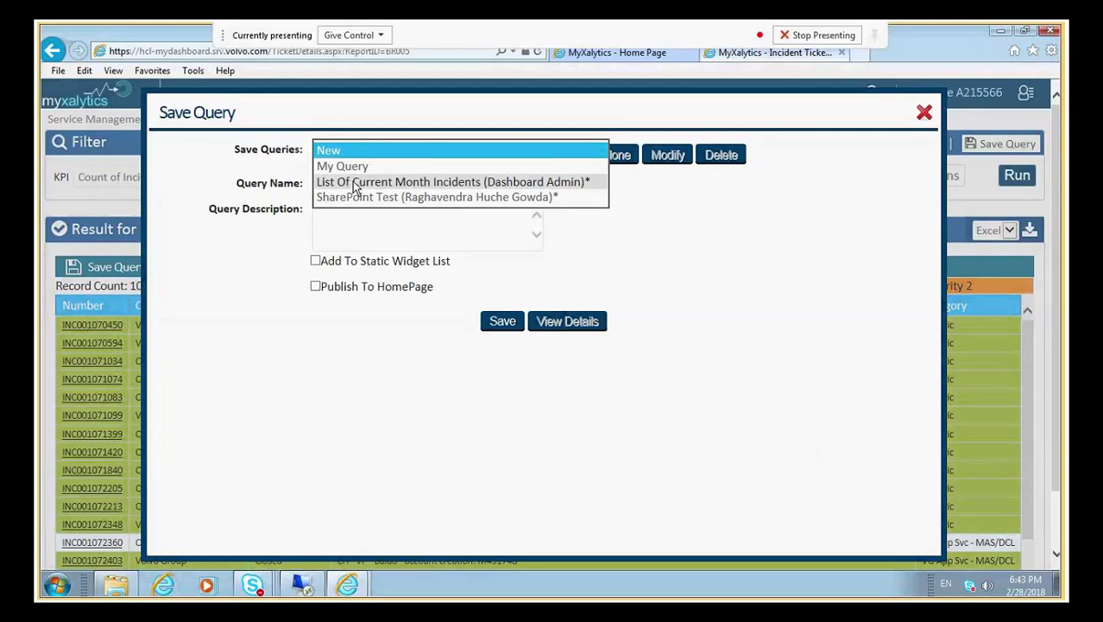
pyautogui.click(355, 183)
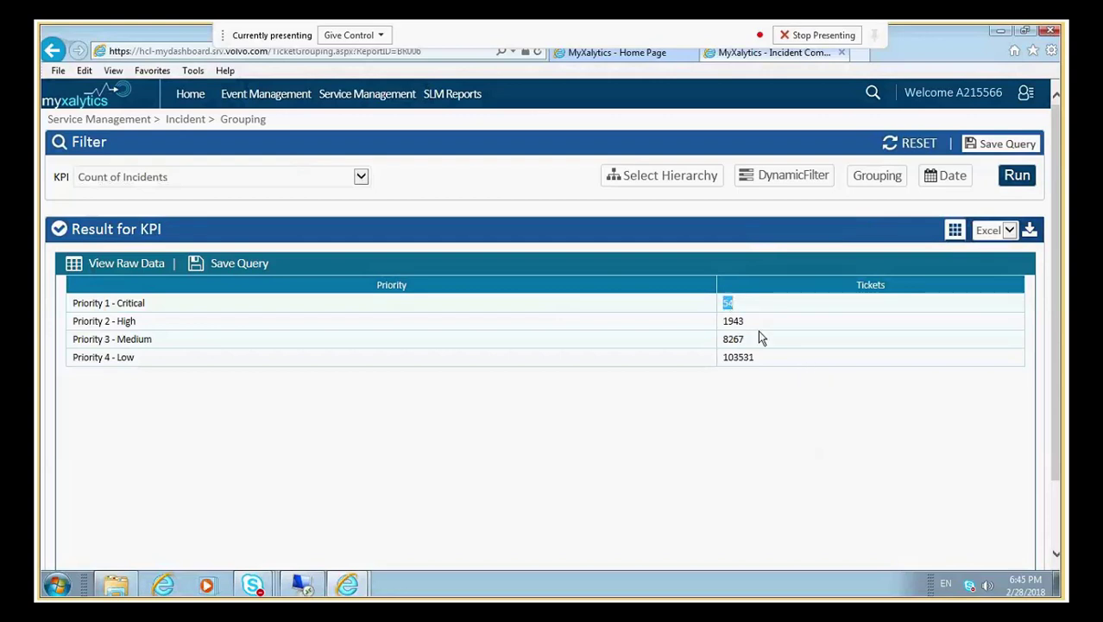
# Set the result window of the priority-grouped incident report to Chart/Data
pyautogui.click(751, 327)
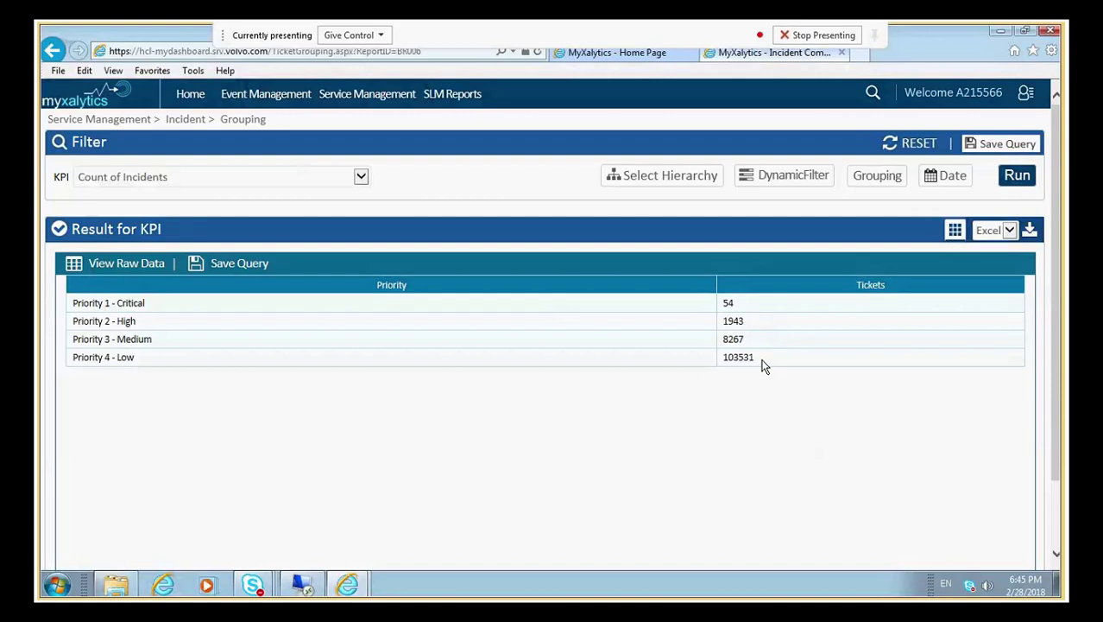
pyautogui.click(867, 177)
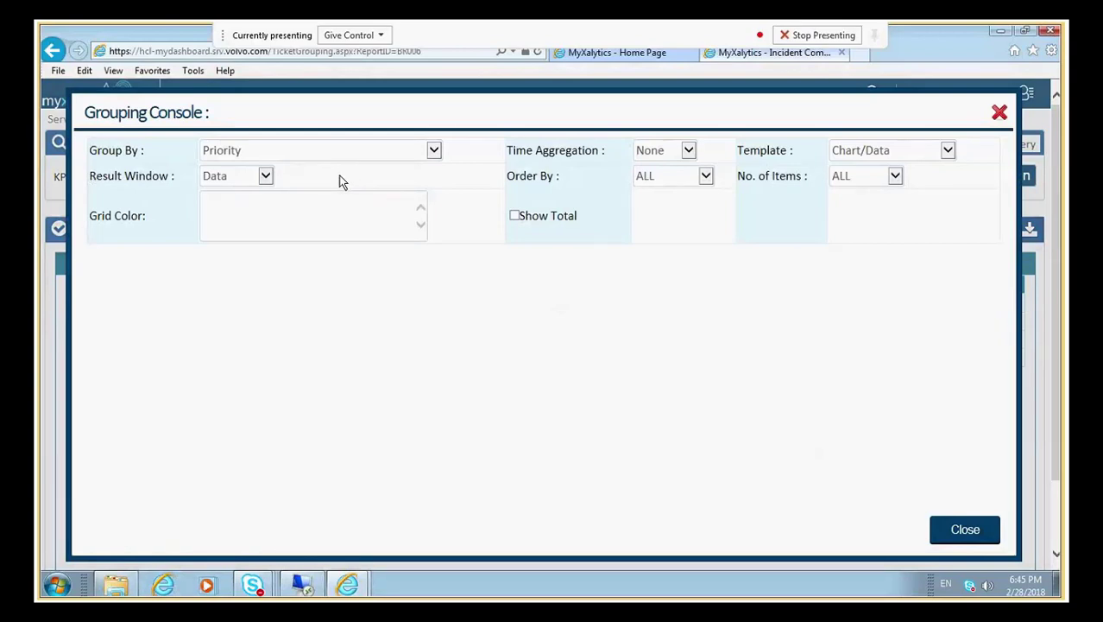
pyautogui.click(242, 178)
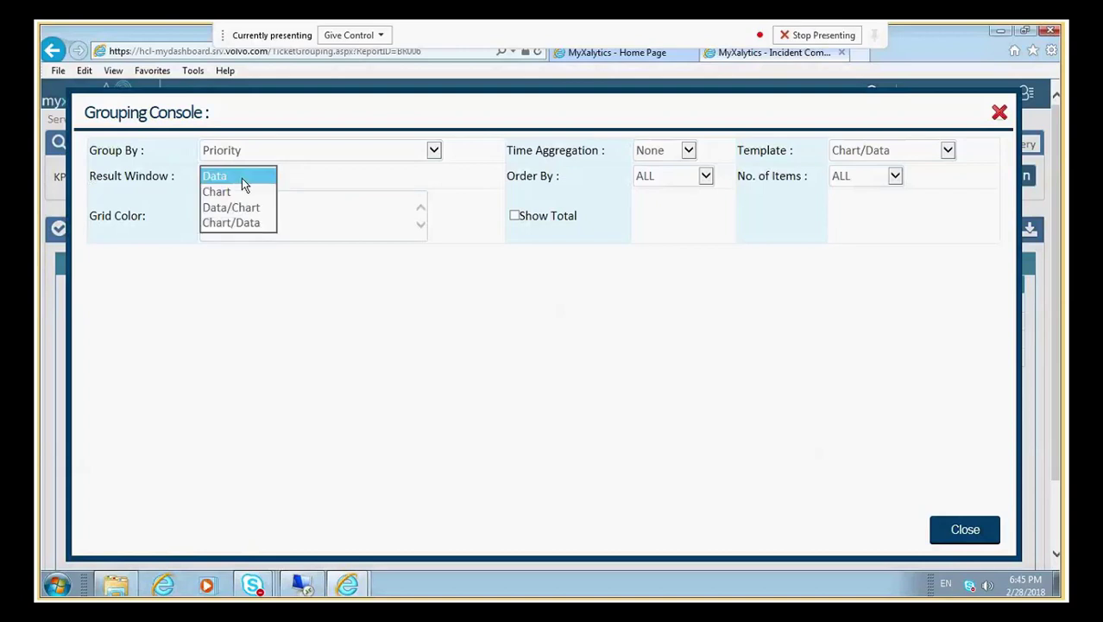
pyautogui.click(231, 223)
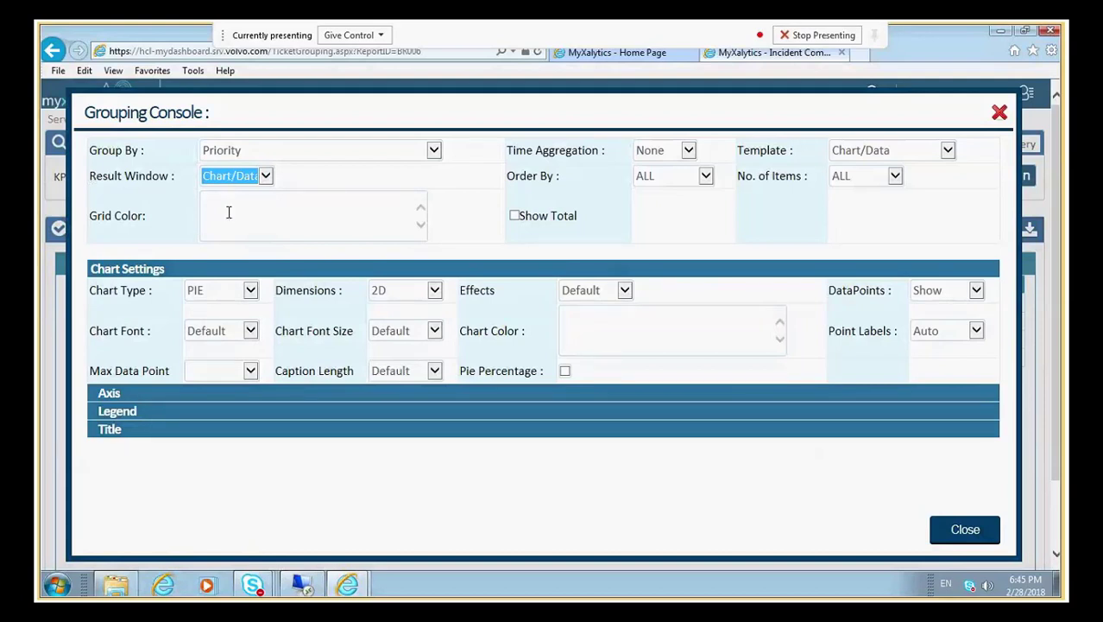
# Set the chart type of the priority-grouped incident report to BAR and run the report
pyautogui.click(228, 294)
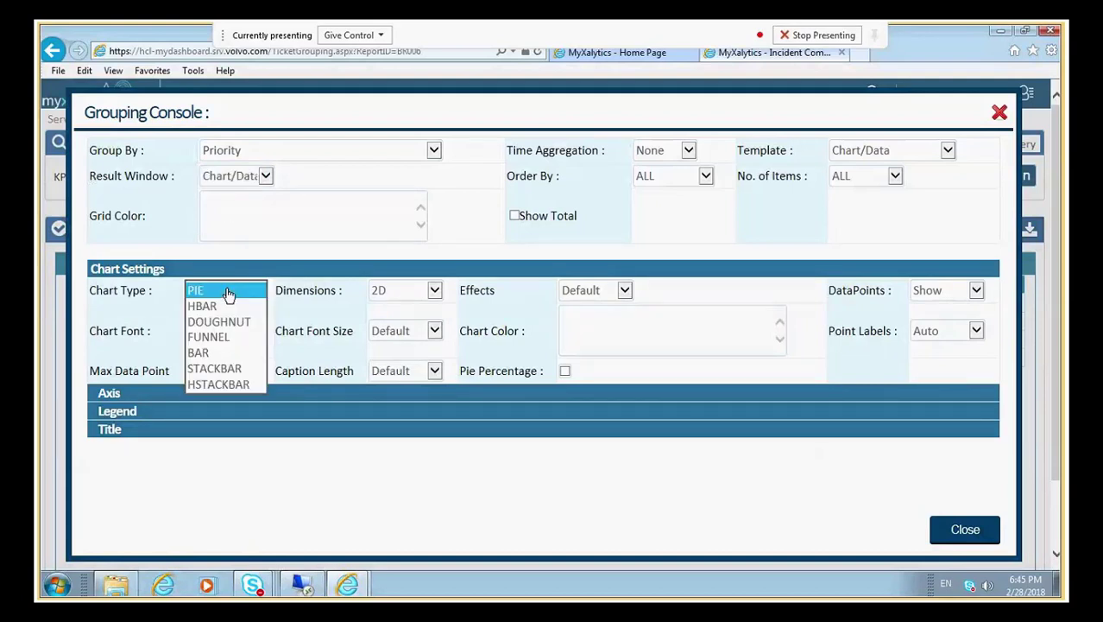
pyautogui.click(217, 354)
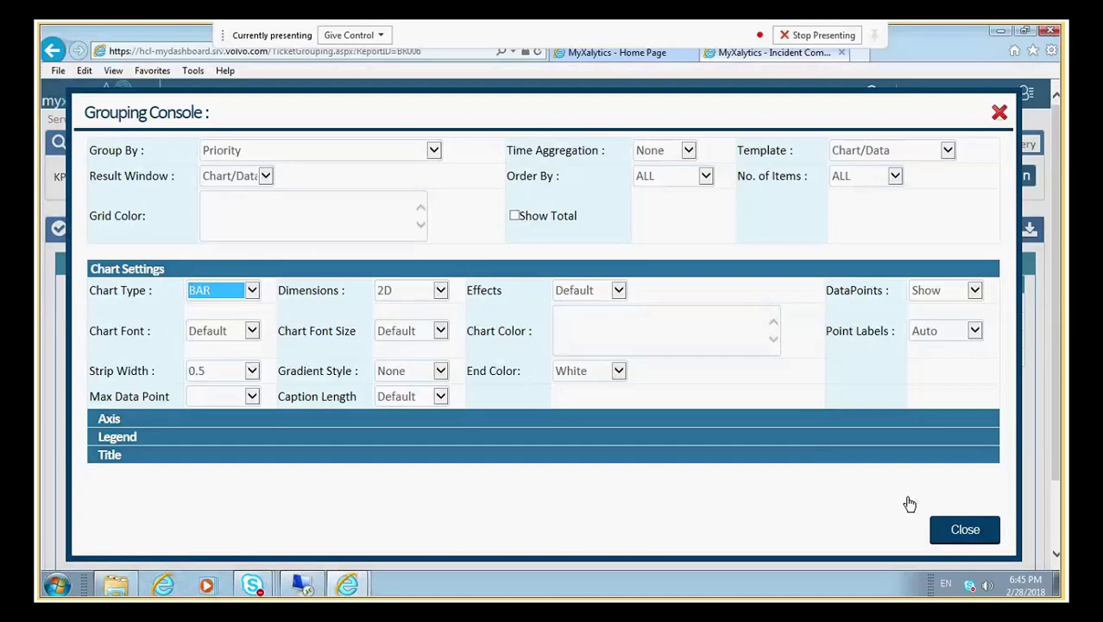
pyautogui.click(958, 529)
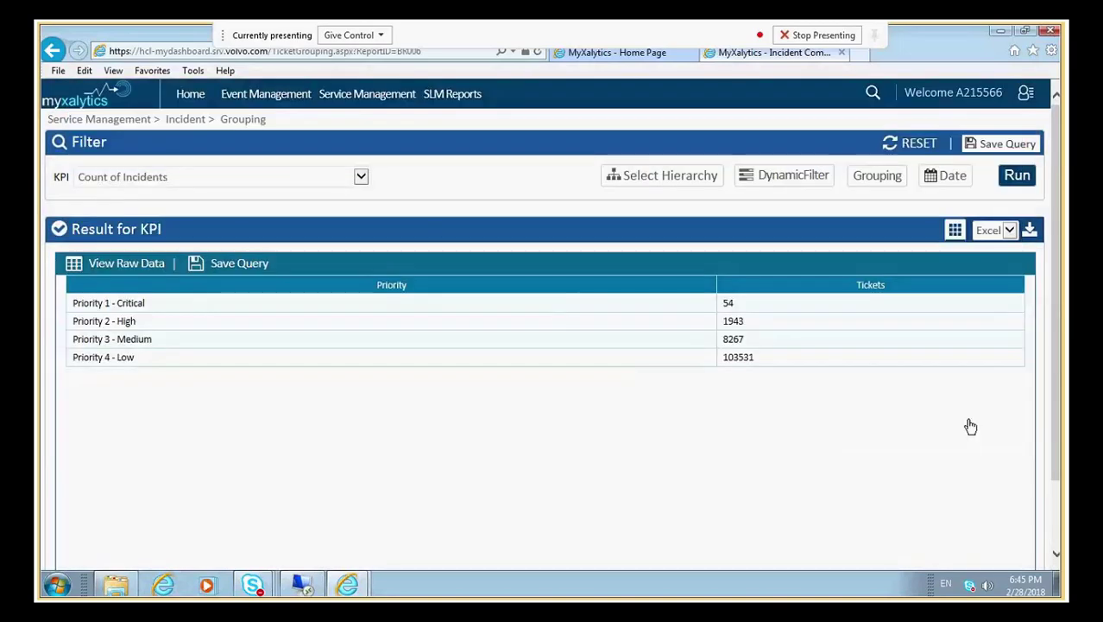
pyautogui.click(1017, 176)
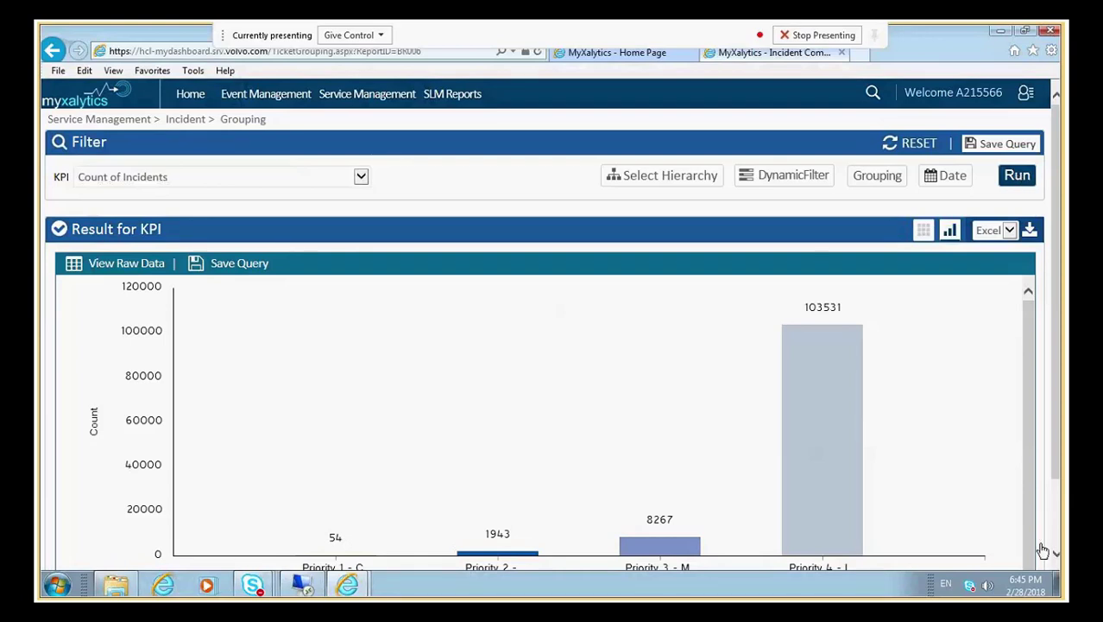
pyautogui.scroll(-2, 1061, 546)
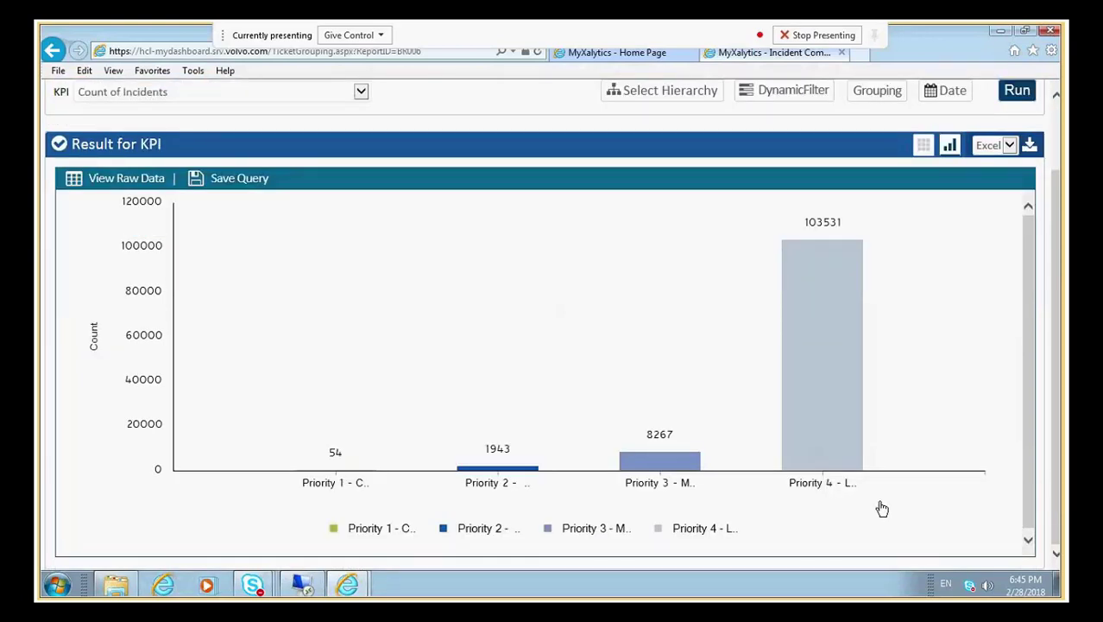
# Compare the priority results as a data table and as a bar chart, ending on the chart
pyautogui.click(924, 146)
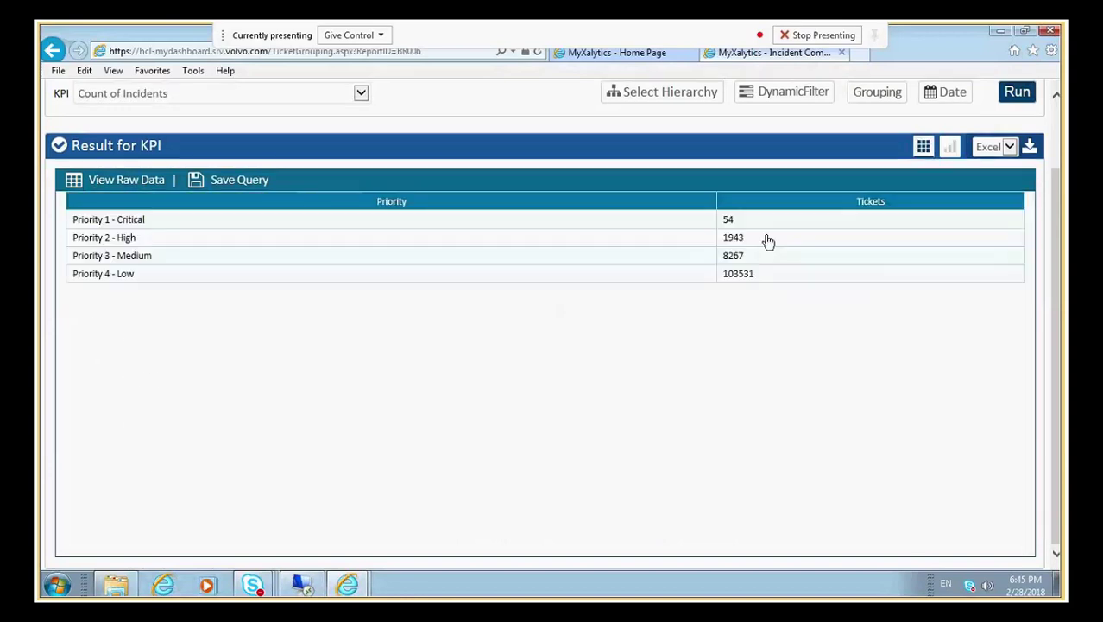
pyautogui.click(951, 148)
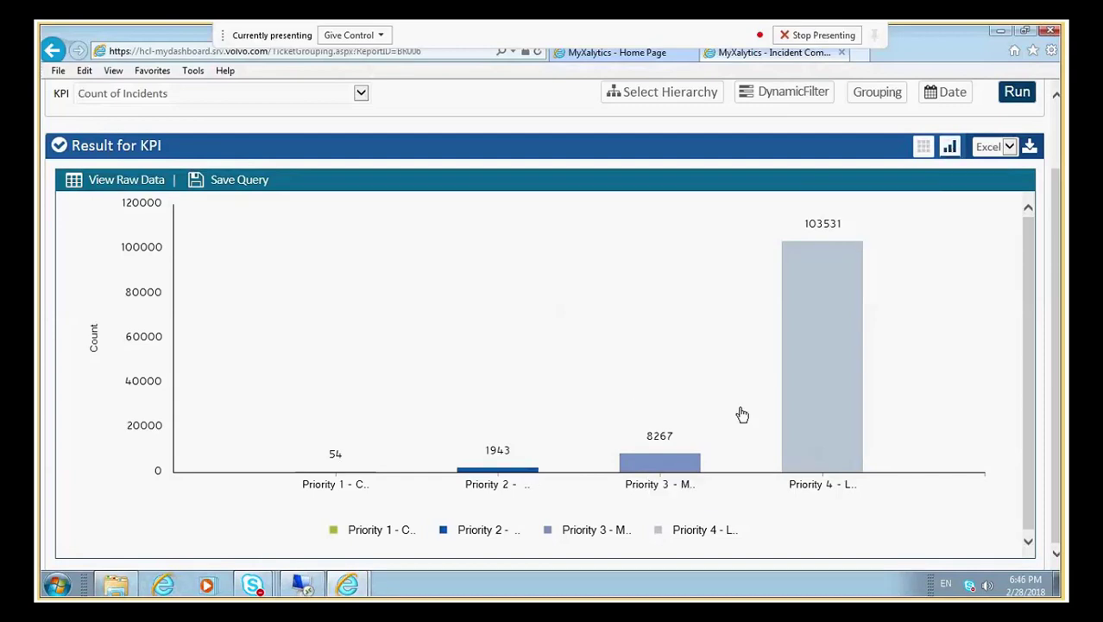
pyautogui.moveTo(808, 371)
# Review the pivot report's breakdown of incident tickets by company, priority, assignment group and status
pyautogui.click(89, 188)
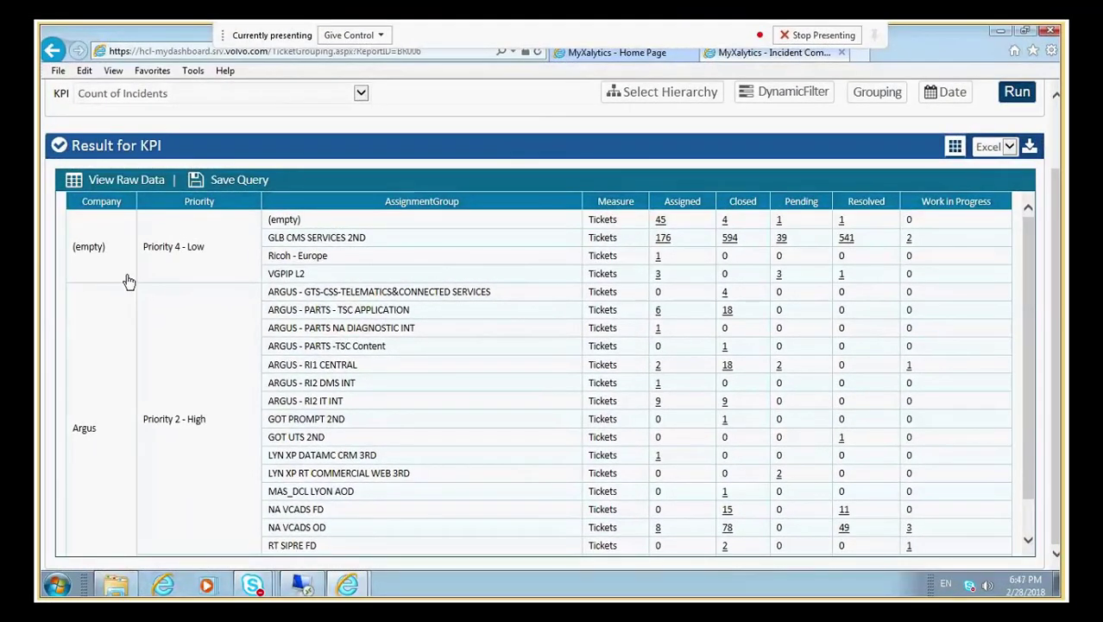
pyautogui.doubleClick(161, 248)
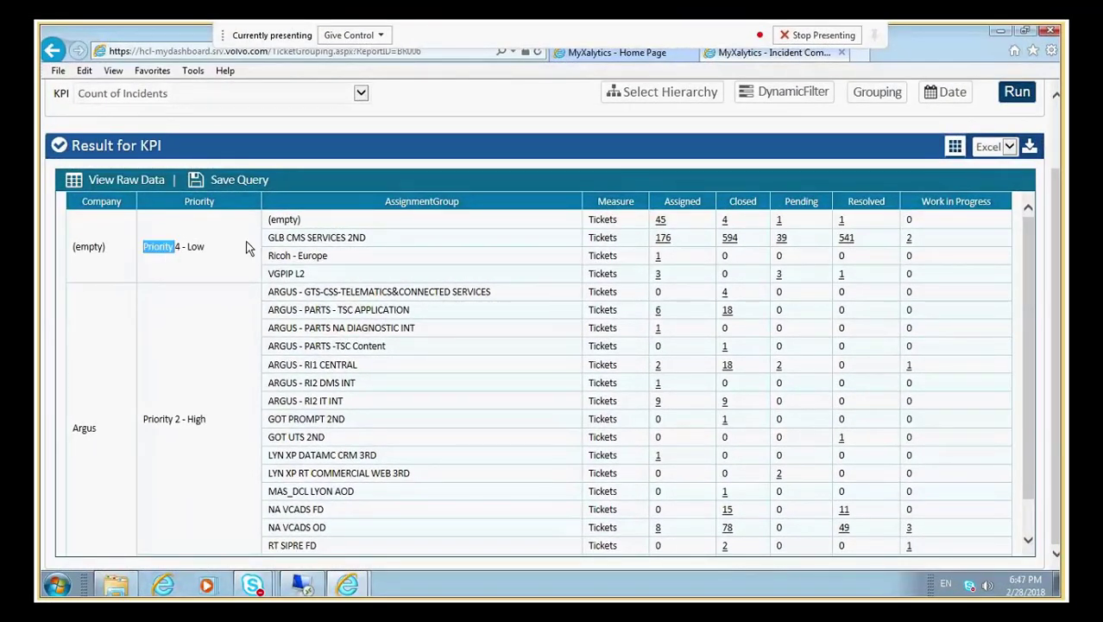
pyautogui.tripleClick(306, 239)
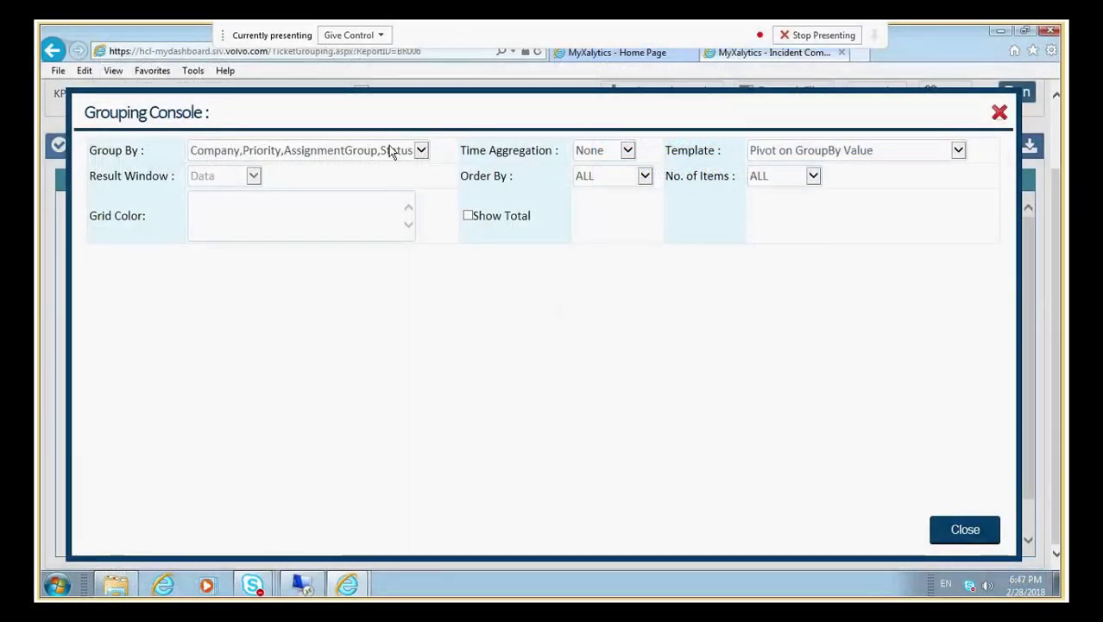
# Group the incident report by Priority and set its time aggregation to Weekly
pyautogui.click(390, 151)
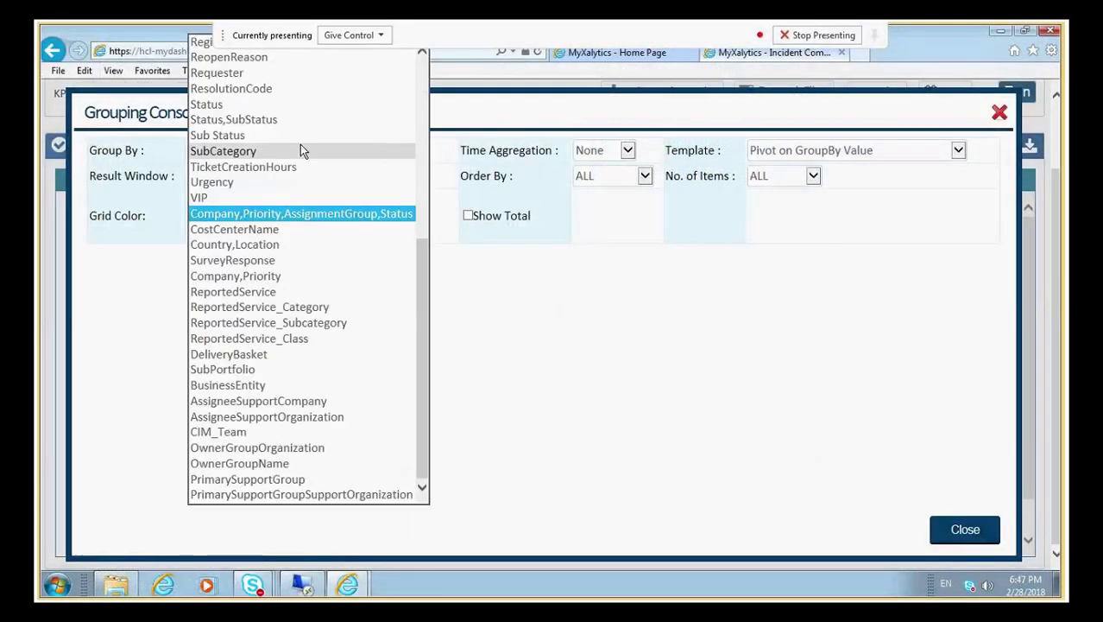
pyautogui.press('p')
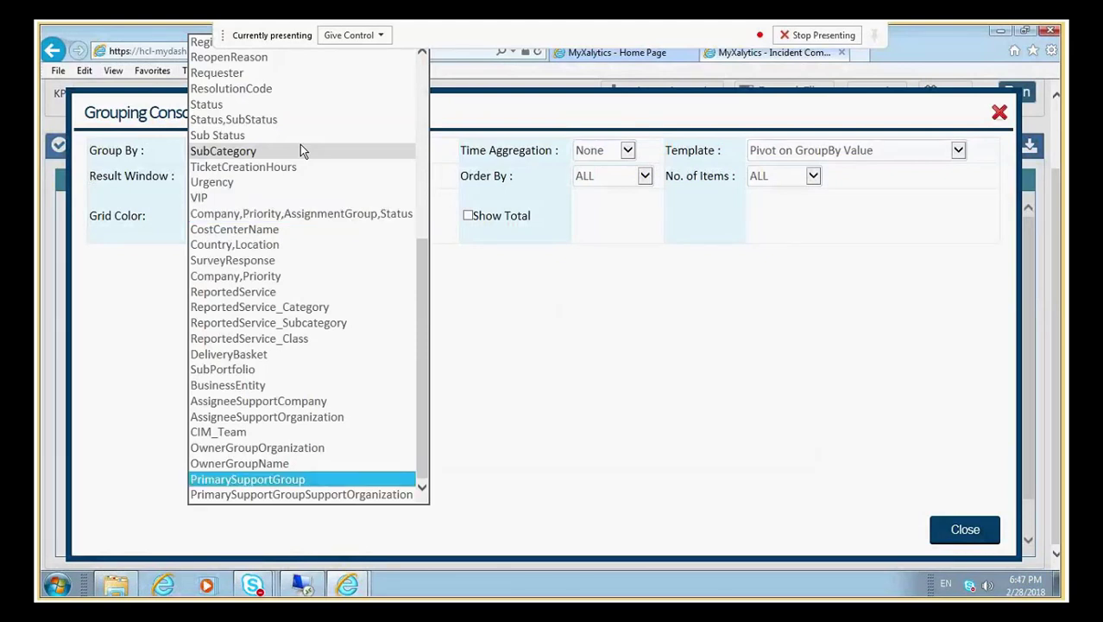
pyautogui.press('p')
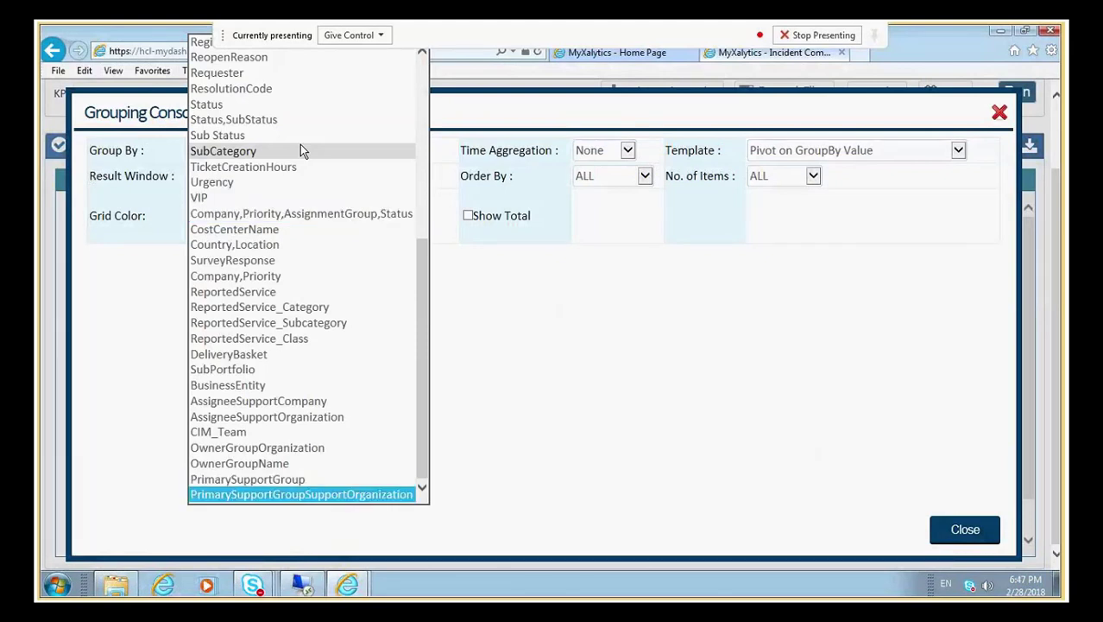
pyautogui.press('p')
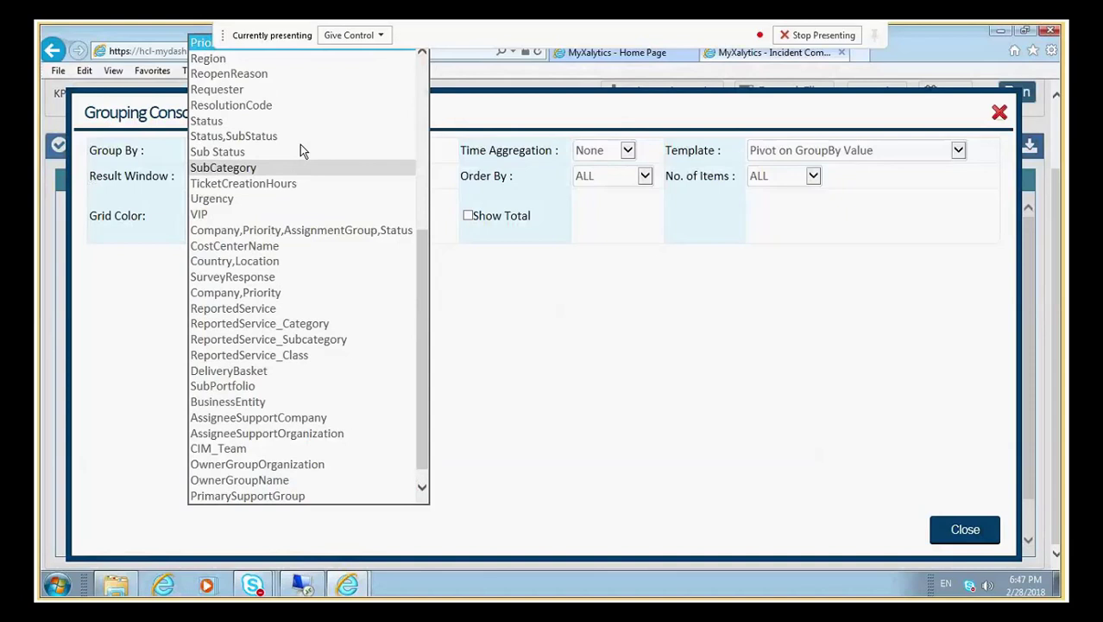
pyautogui.press('Return')
pyautogui.click(250, 178)
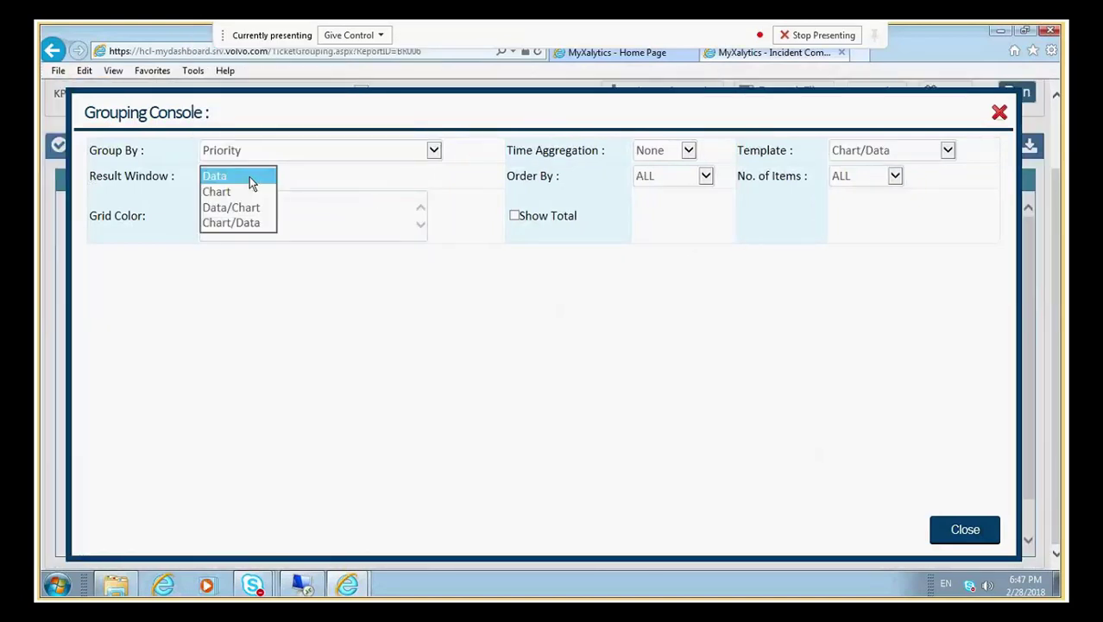
pyautogui.click(653, 152)
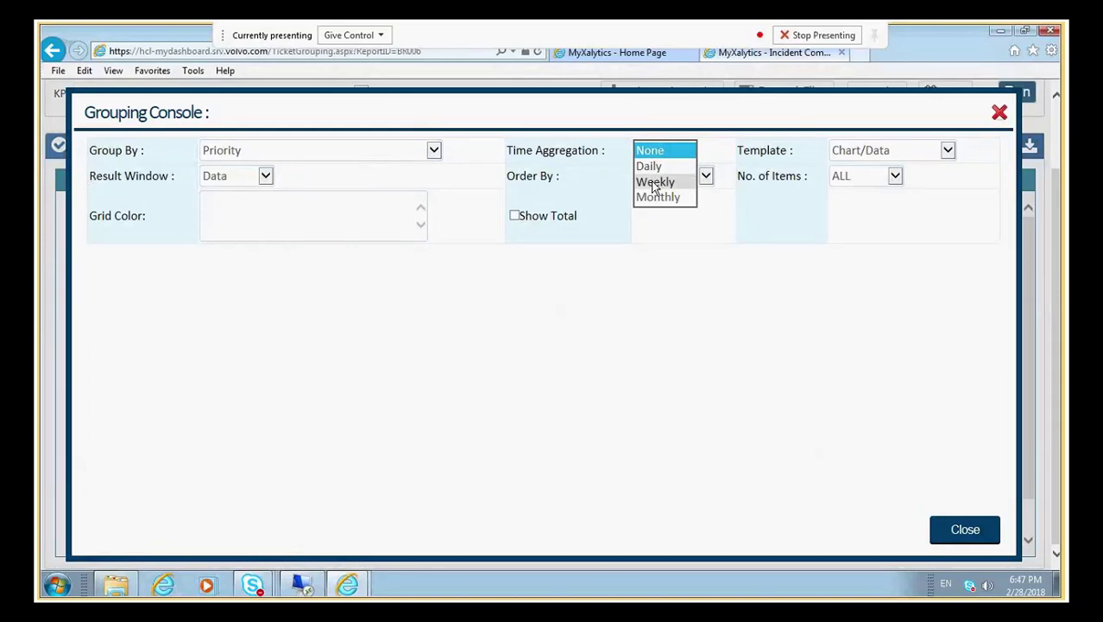
pyautogui.click(656, 182)
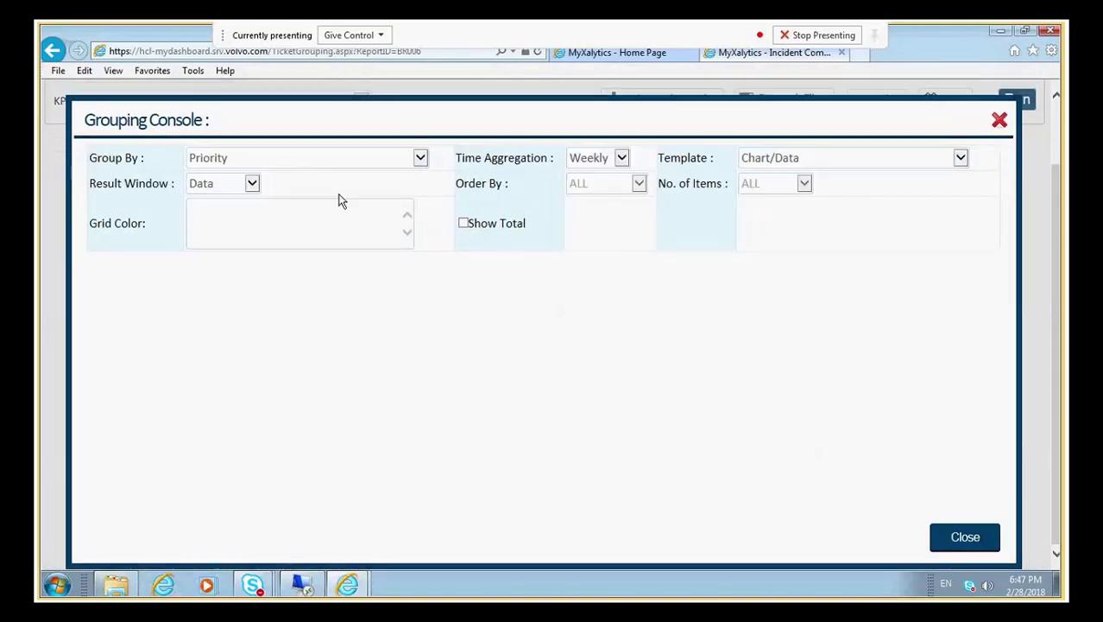
# Set the result window of the weekly priority report to Chart/Data and run the report
pyautogui.click(233, 189)
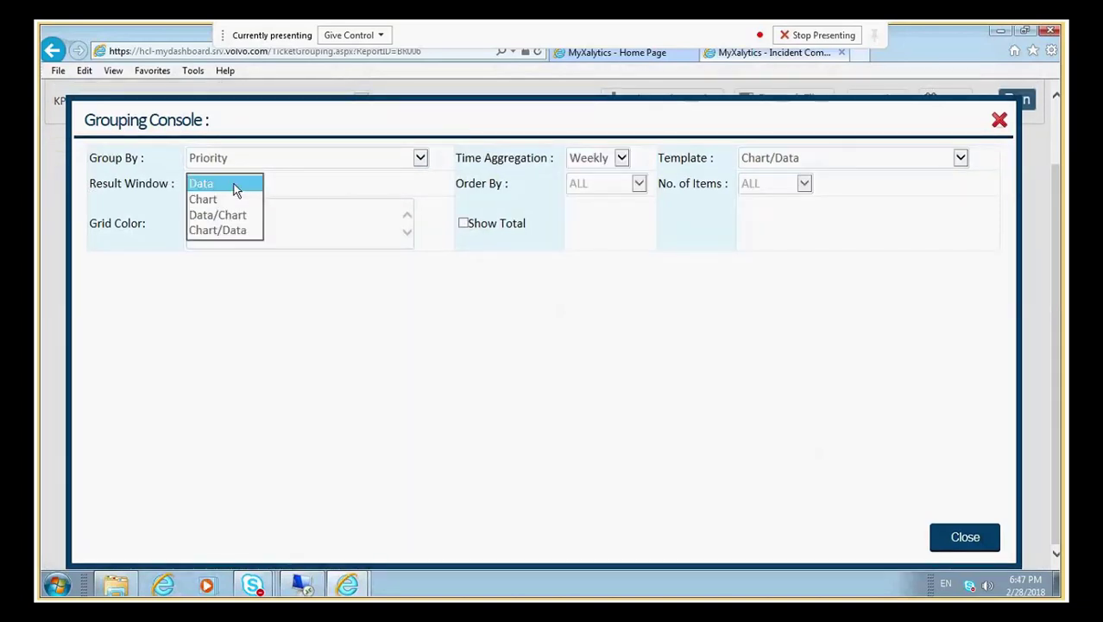
pyautogui.click(233, 231)
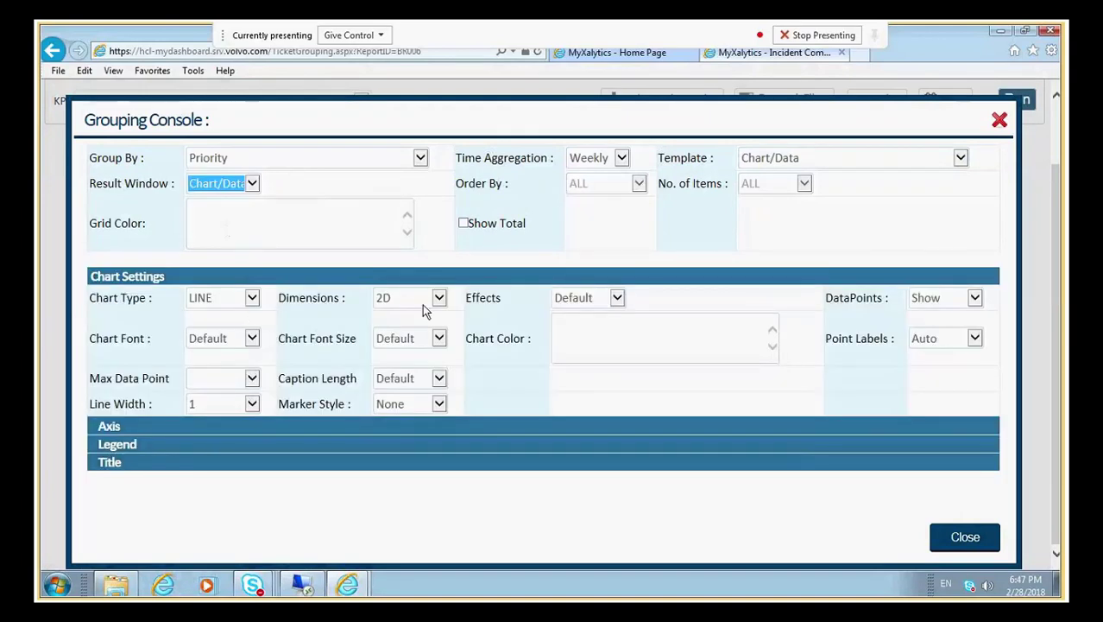
pyautogui.click(952, 535)
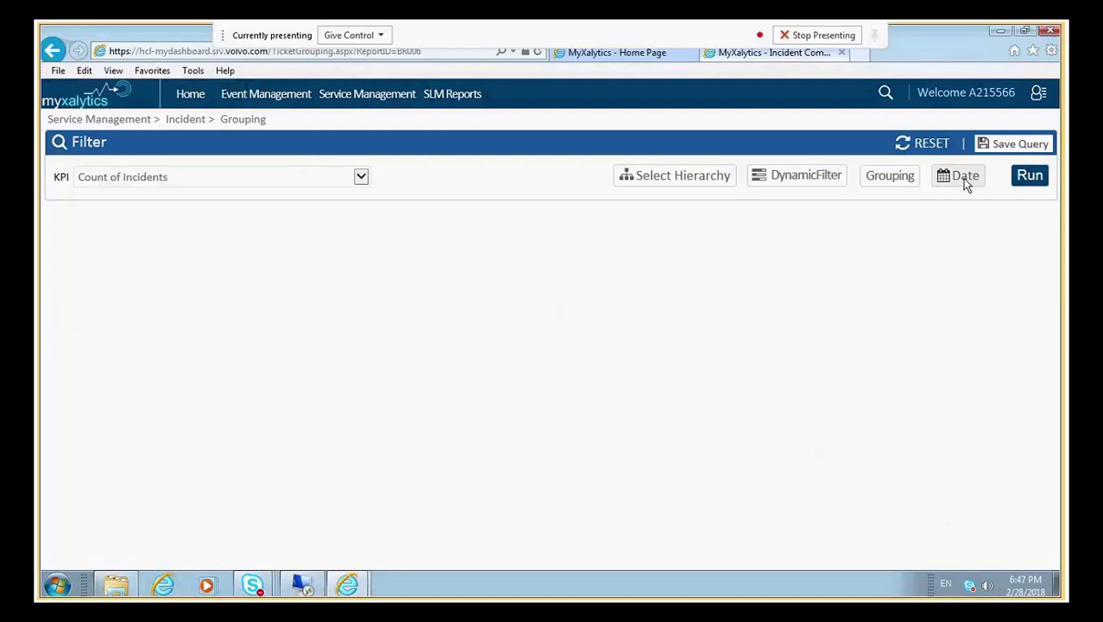
pyautogui.click(886, 182)
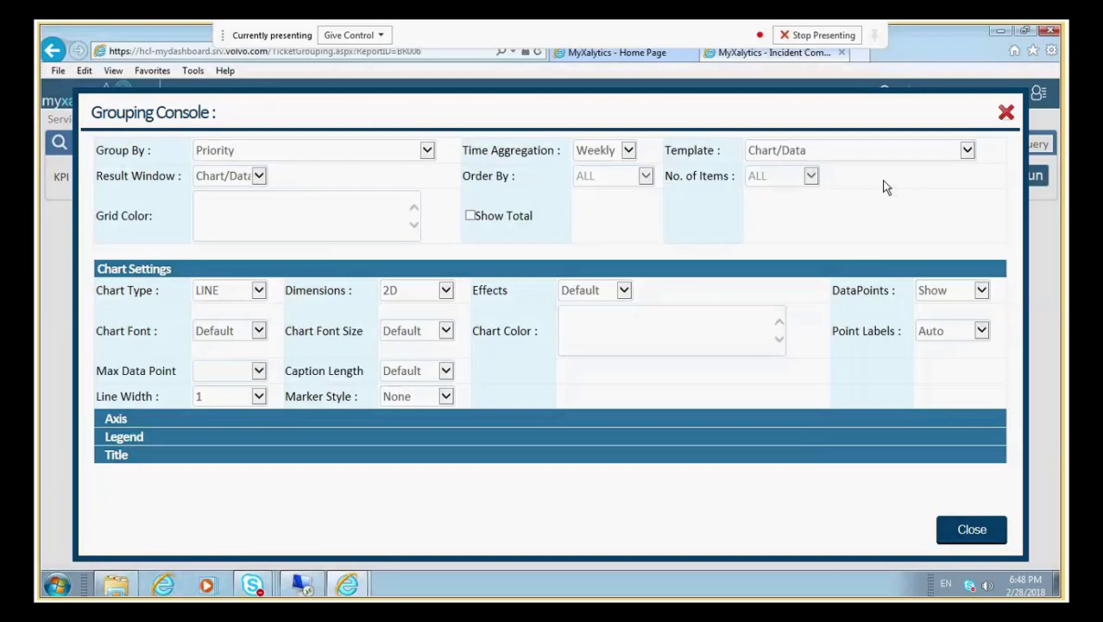
pyautogui.click(962, 530)
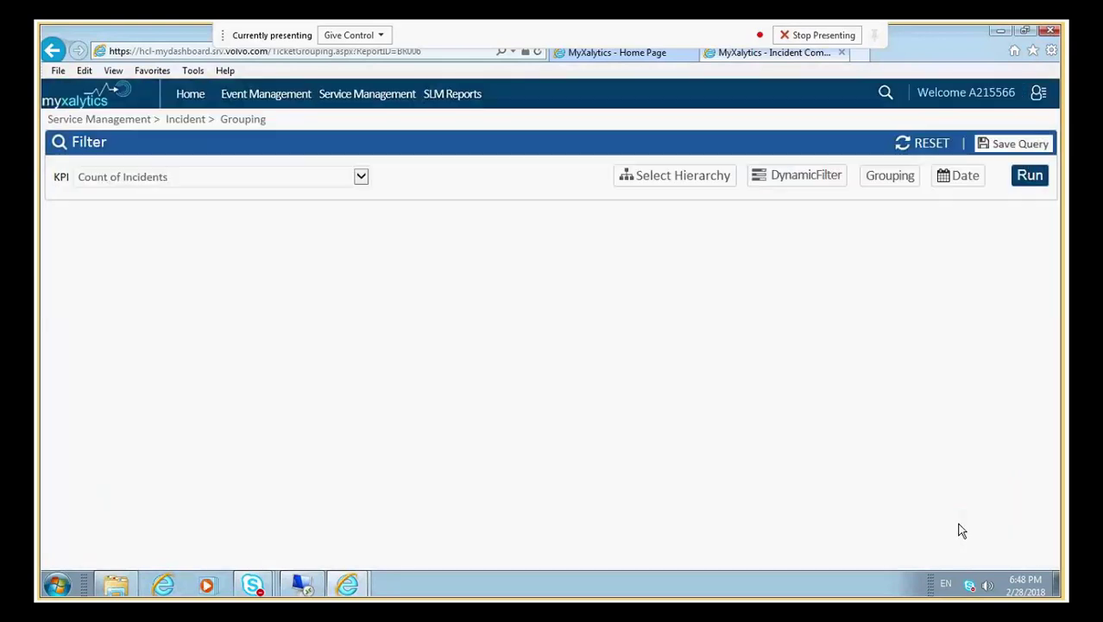
pyautogui.click(1029, 177)
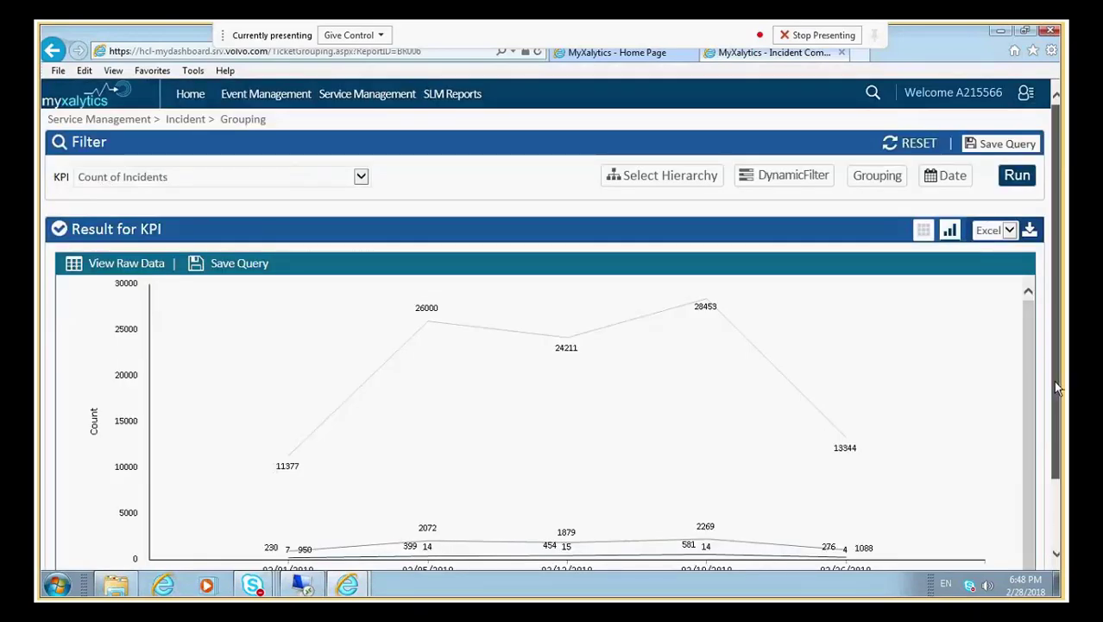
# Change the weekly priority report's chart type to BAR and run it again
pyautogui.moveTo(1057, 389); pyautogui.dragTo(1053, 454)
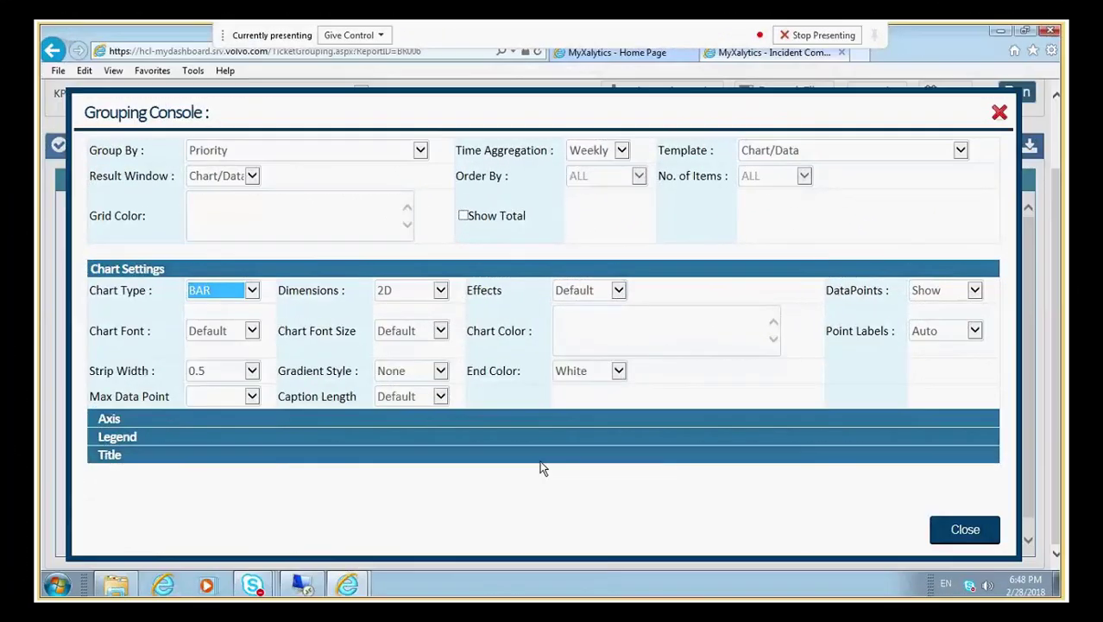
pyautogui.click(961, 529)
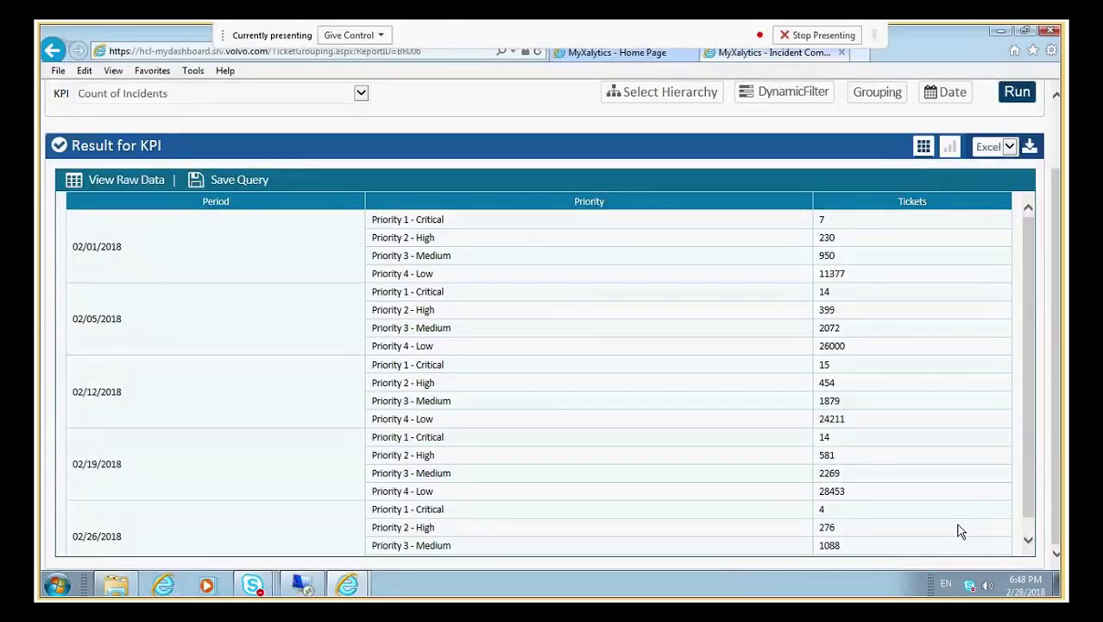
pyautogui.click(1019, 93)
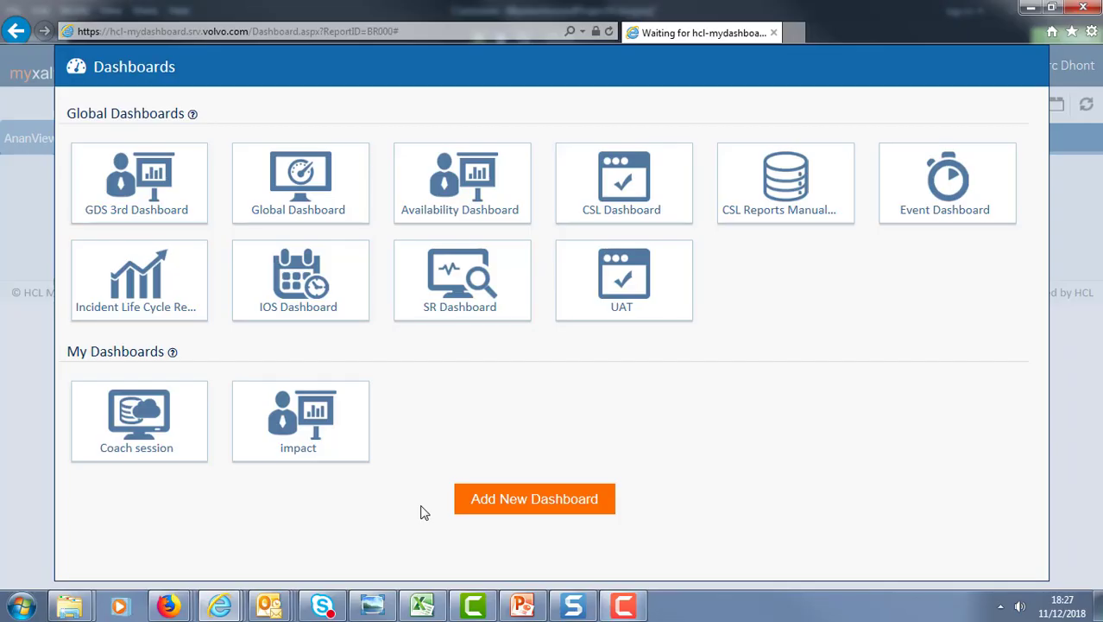
# Start a new dashboard, choose the server racks icon and name it Mydashboard
pyautogui.click(499, 501)
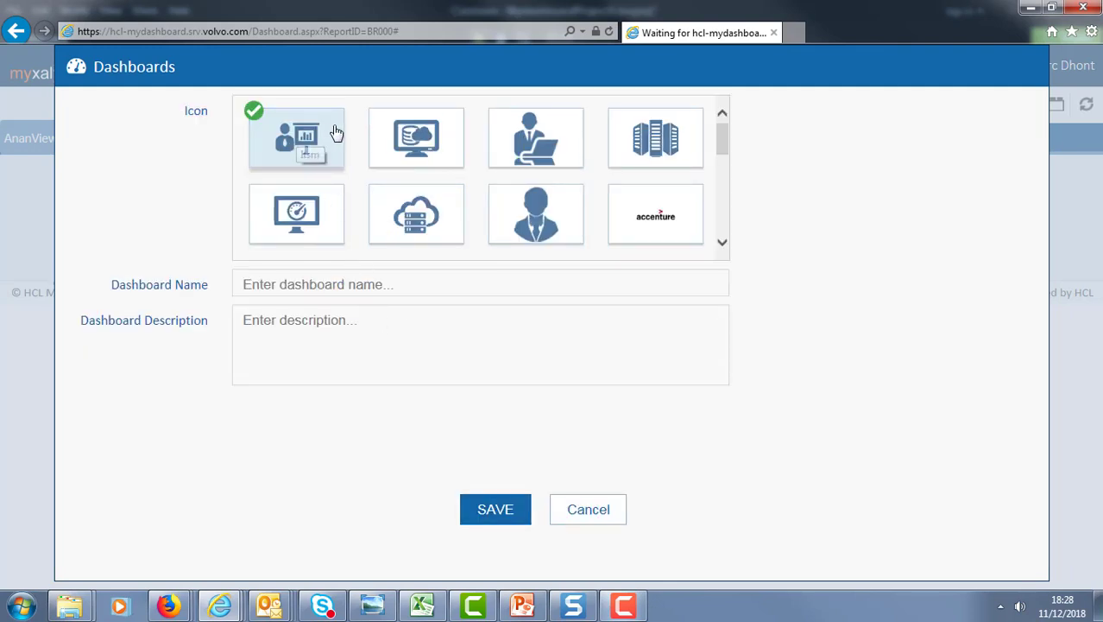
pyautogui.click(650, 141)
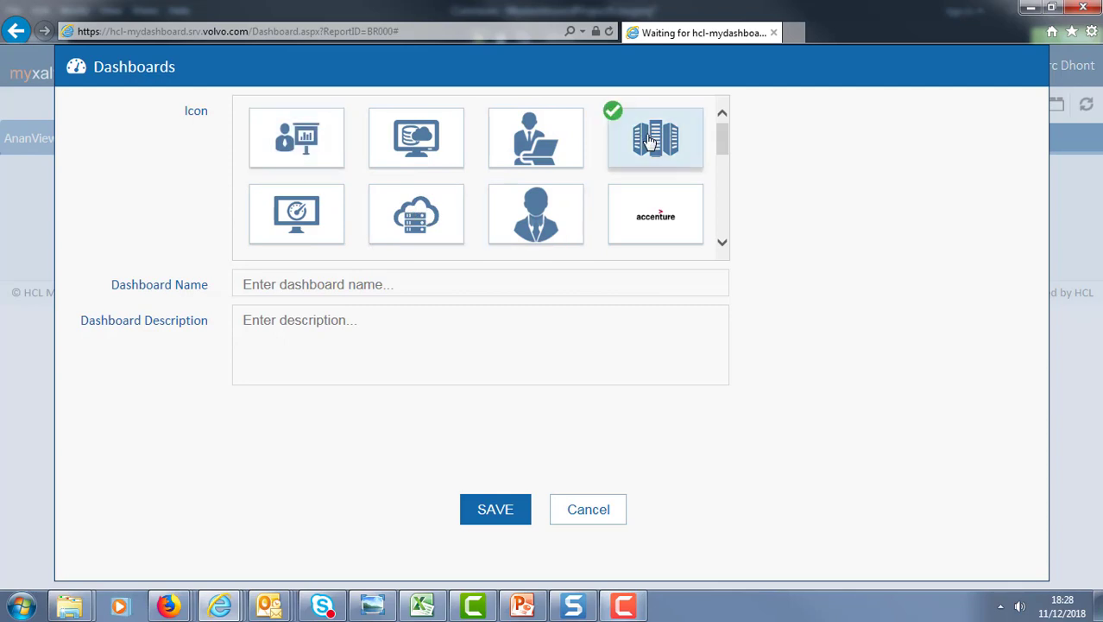
pyautogui.click(289, 282)
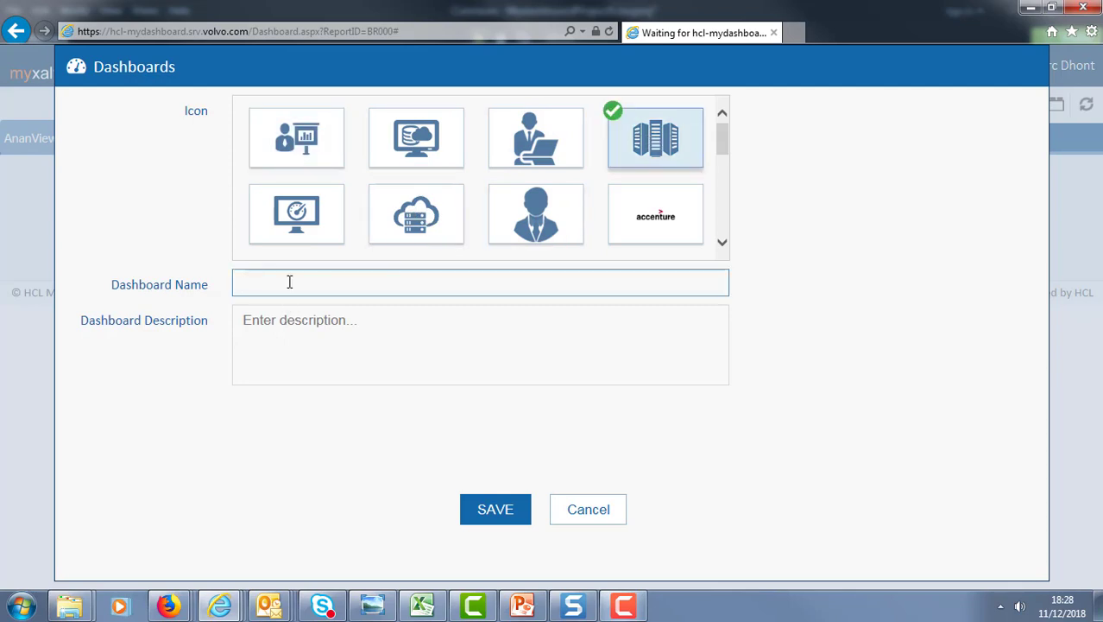
pyautogui.write('Mydashboard')
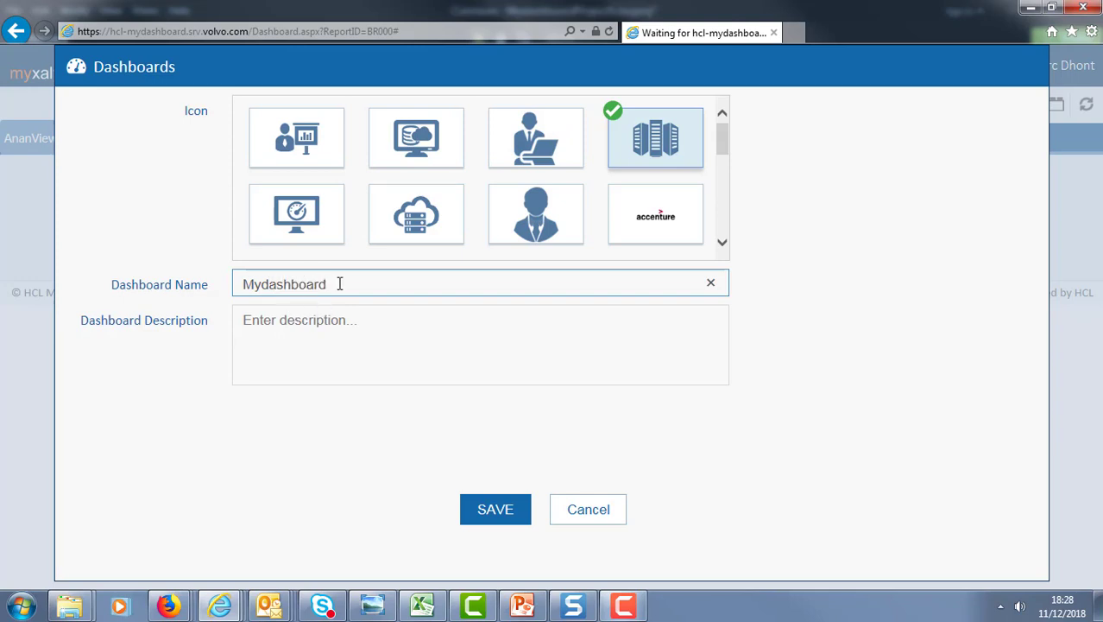
# Copy the dashboard name into the description and save the new dashboard
pyautogui.moveTo(340, 283); pyautogui.dragTo(241, 284)
pyautogui.hotkey('ctrl', 'c')
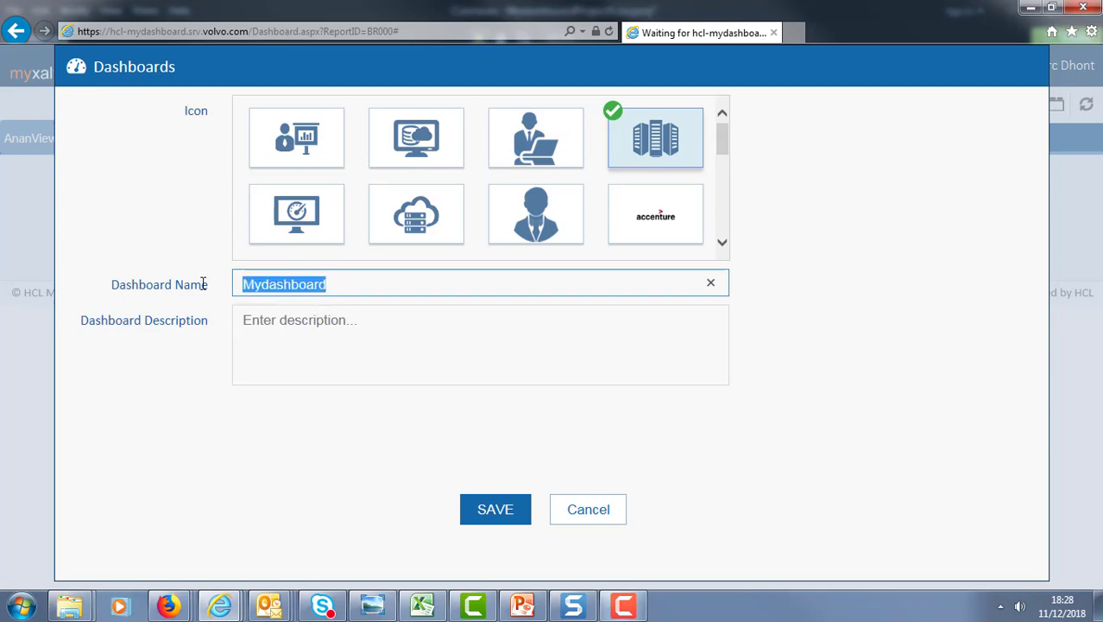
pyautogui.click(249, 322)
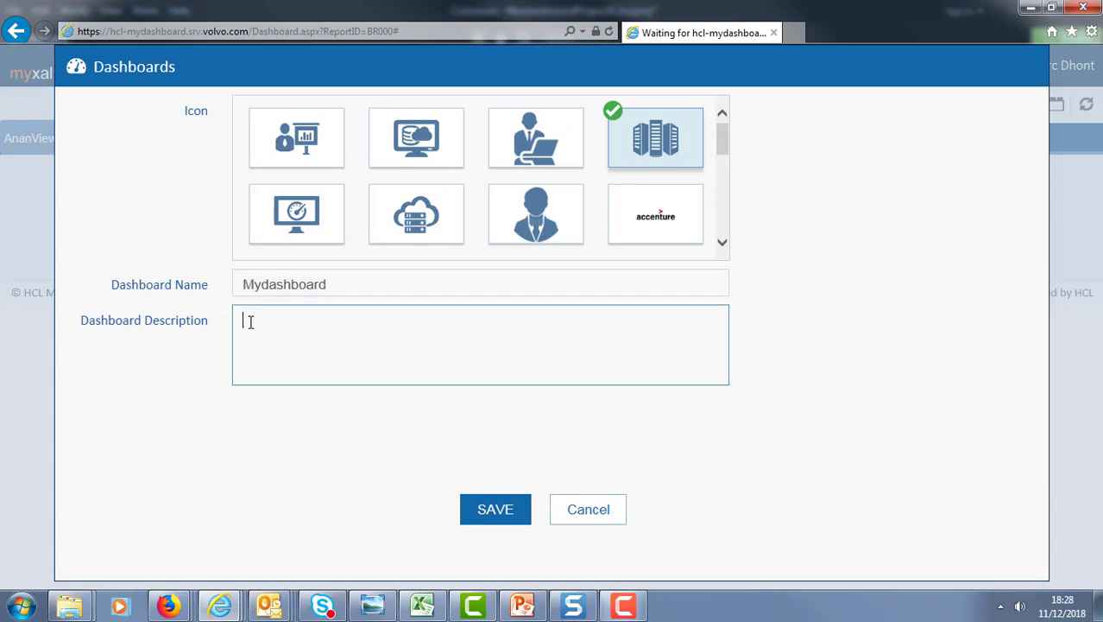
pyautogui.hotkey('ctrl', 'v')
pyautogui.click(498, 511)
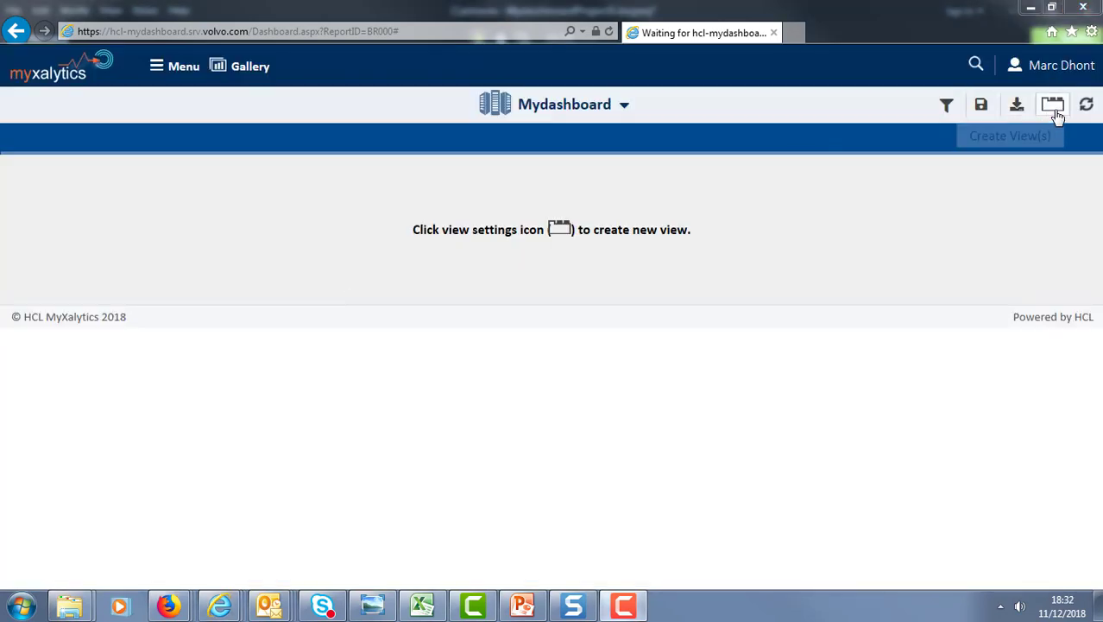
# Create a new view named impact in Mydashboard
pyautogui.click(1055, 112)
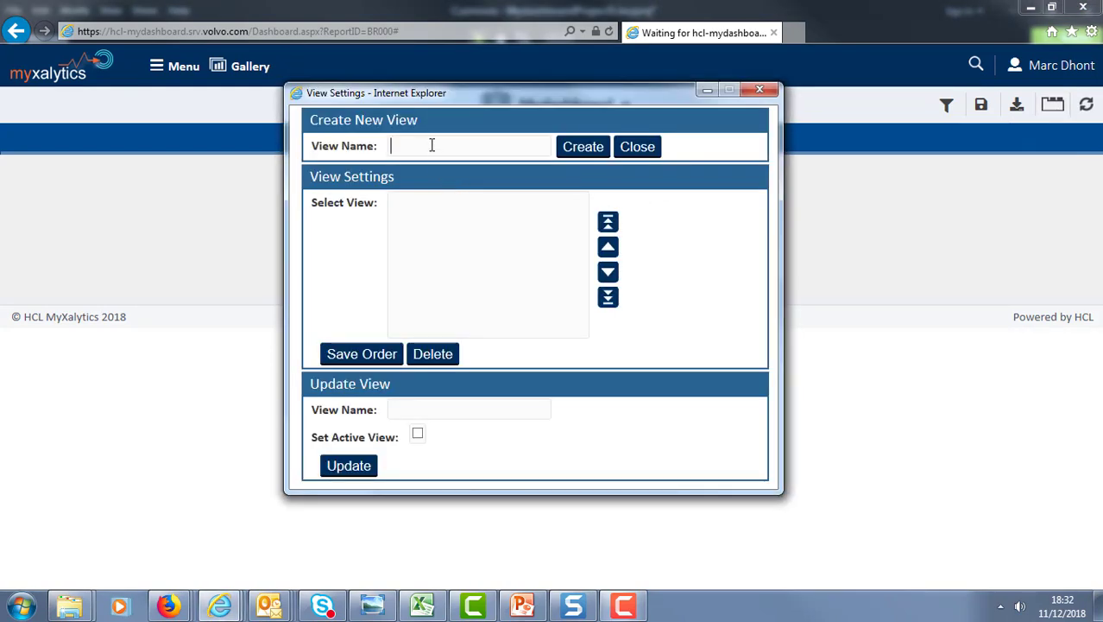
pyautogui.write('impact')
pyautogui.click(573, 152)
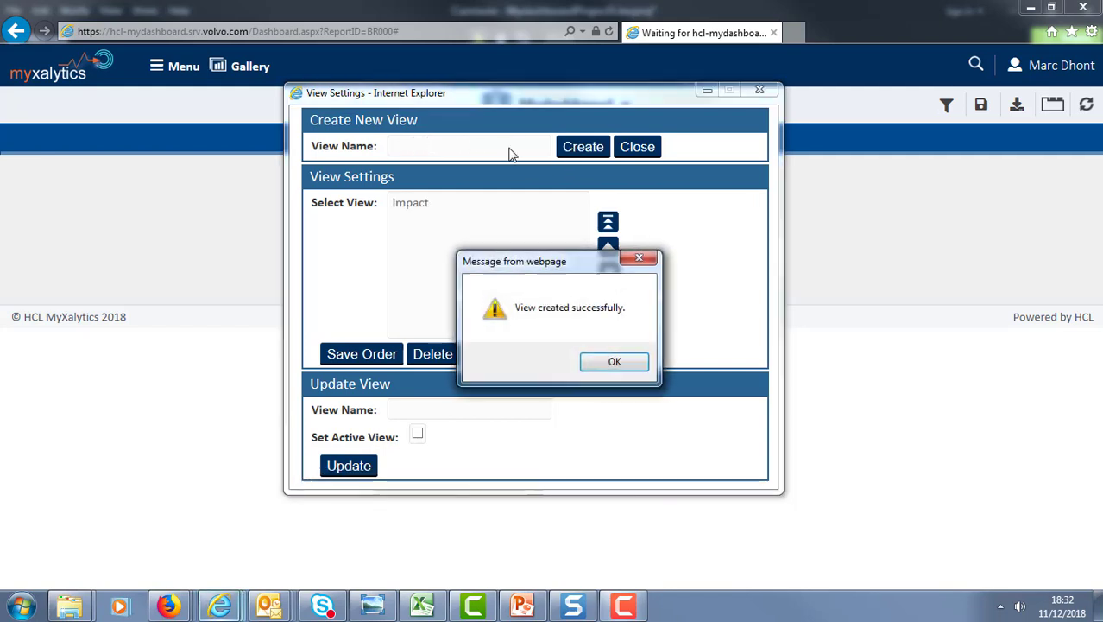
# Create a second view named Mydashboard in the dashboard
pyautogui.click(609, 361)
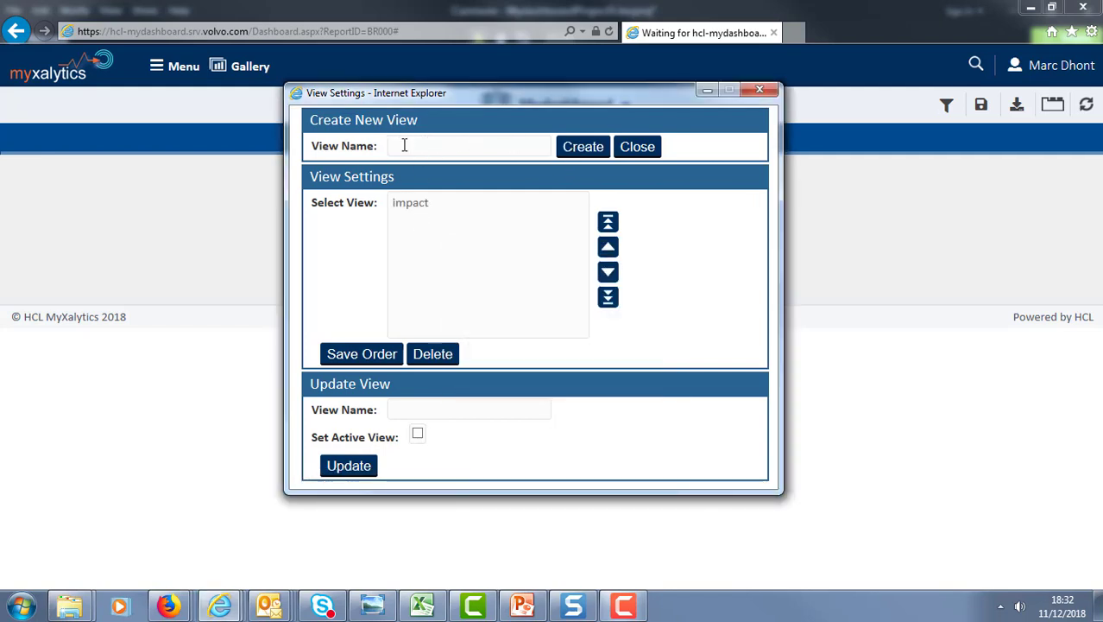
pyautogui.click(404, 145)
pyautogui.write('Myd')
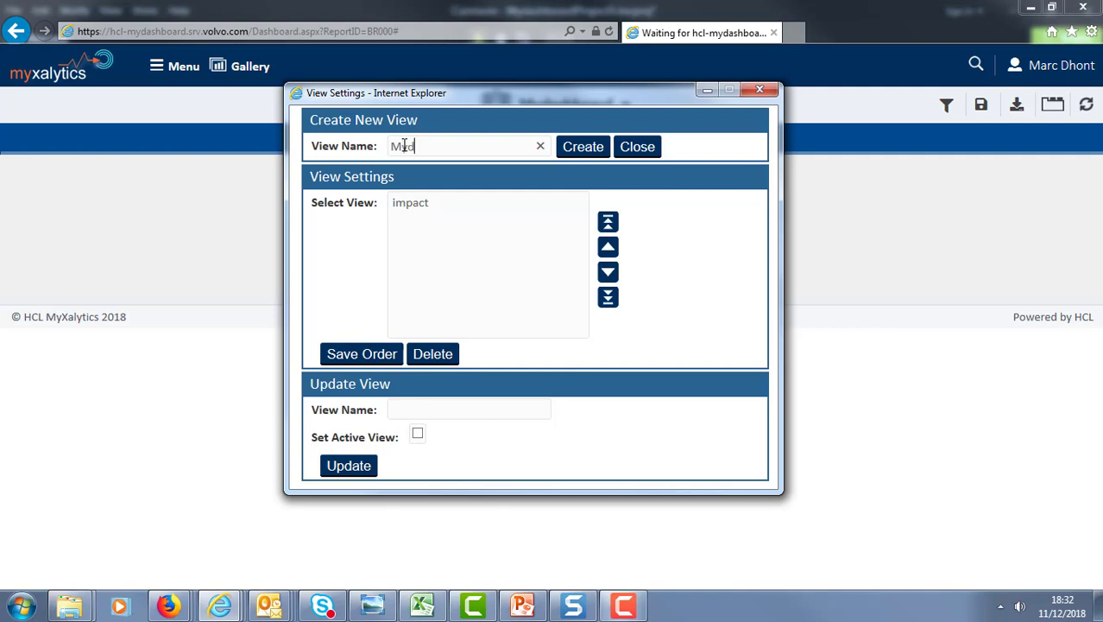
pyautogui.write('ashboard')
pyautogui.click(578, 147)
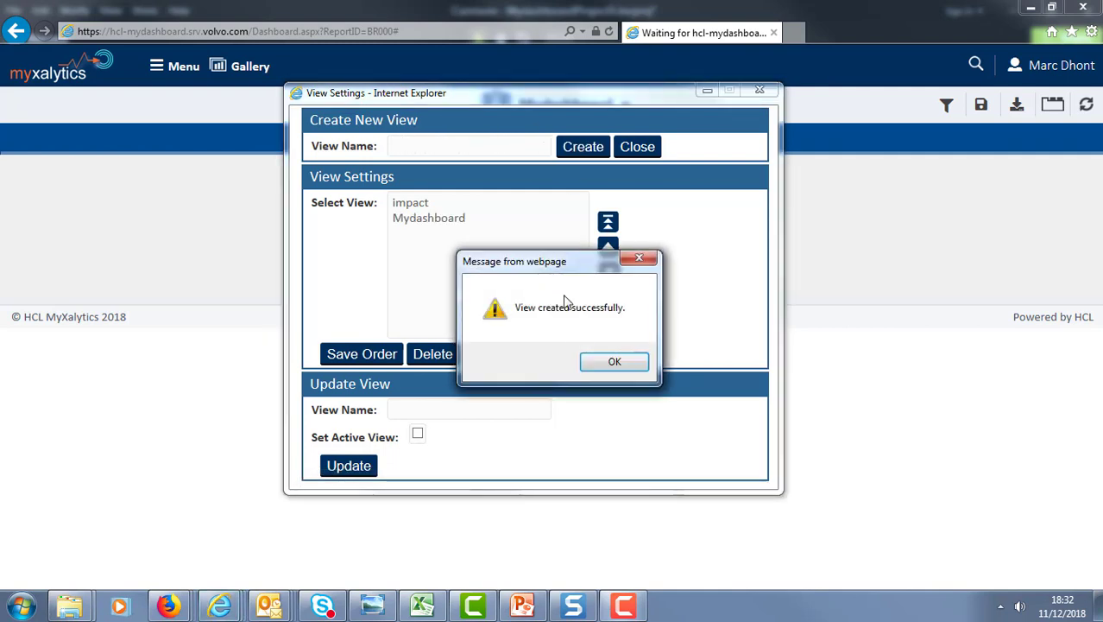
pyautogui.click(612, 361)
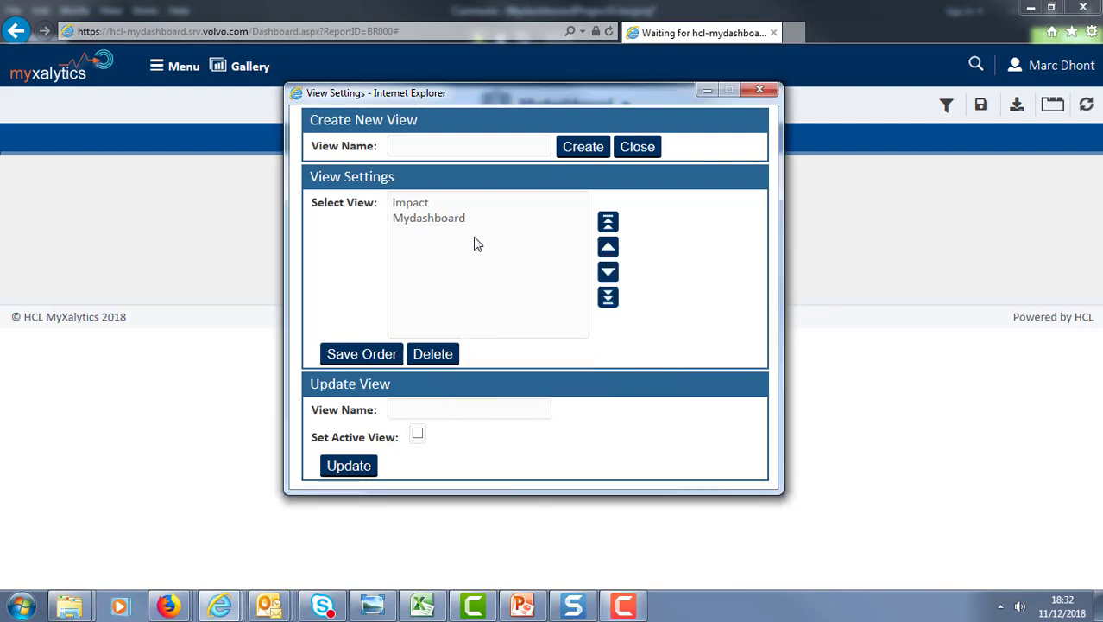
# Move the impact view below Mydashboard, save the view order and close the view settings
pyautogui.click(423, 206)
pyautogui.click(608, 273)
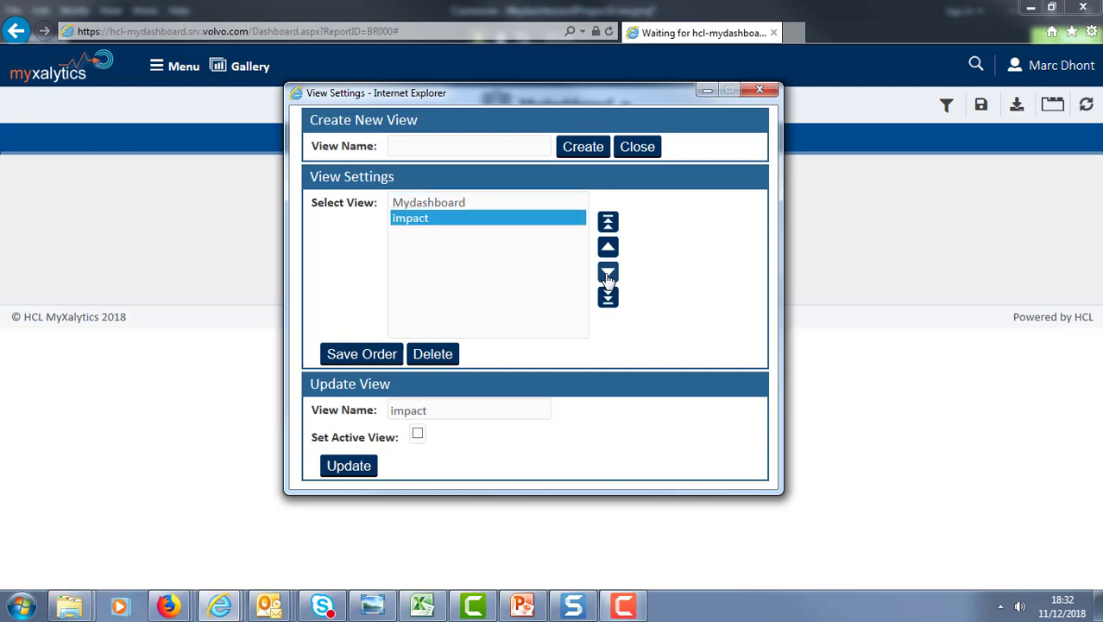
pyautogui.click(608, 247)
pyautogui.click(608, 273)
pyautogui.click(348, 357)
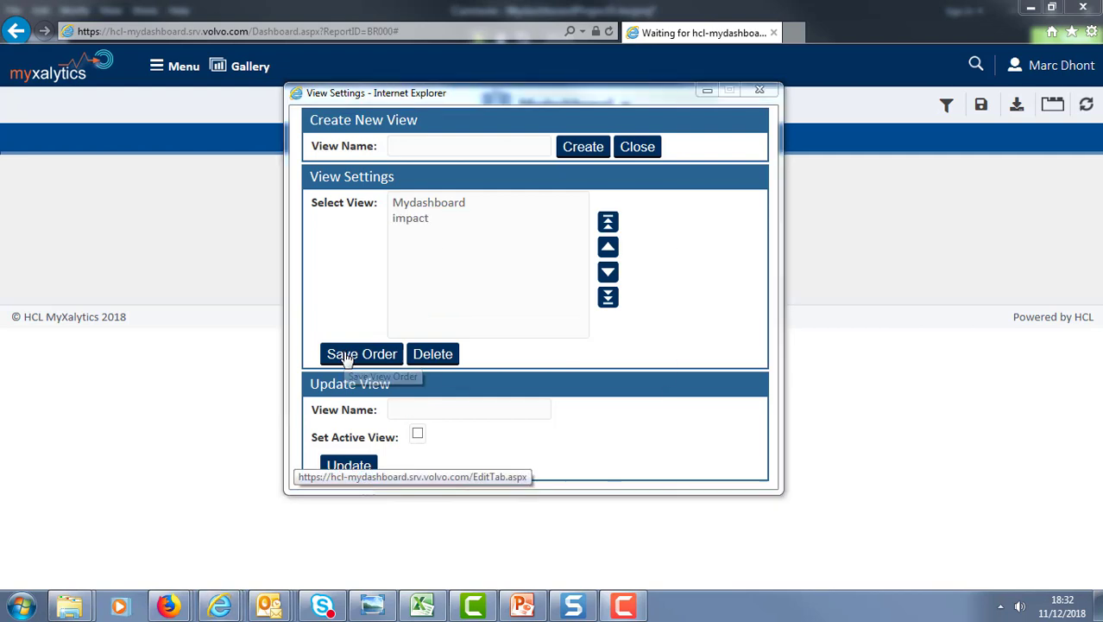
pyautogui.click(624, 361)
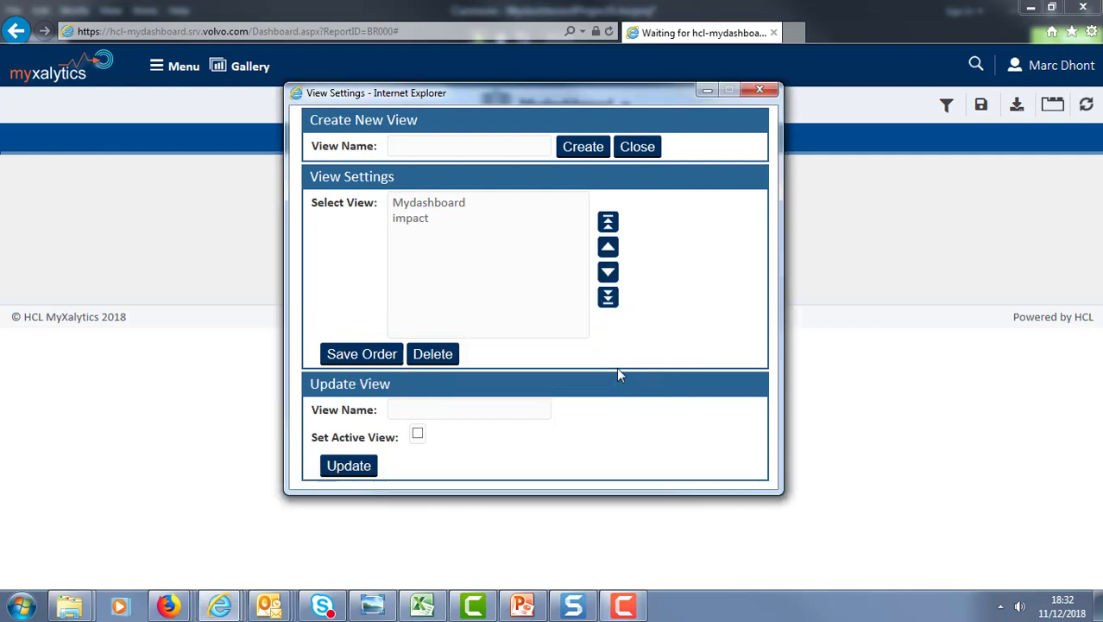
pyautogui.click(761, 91)
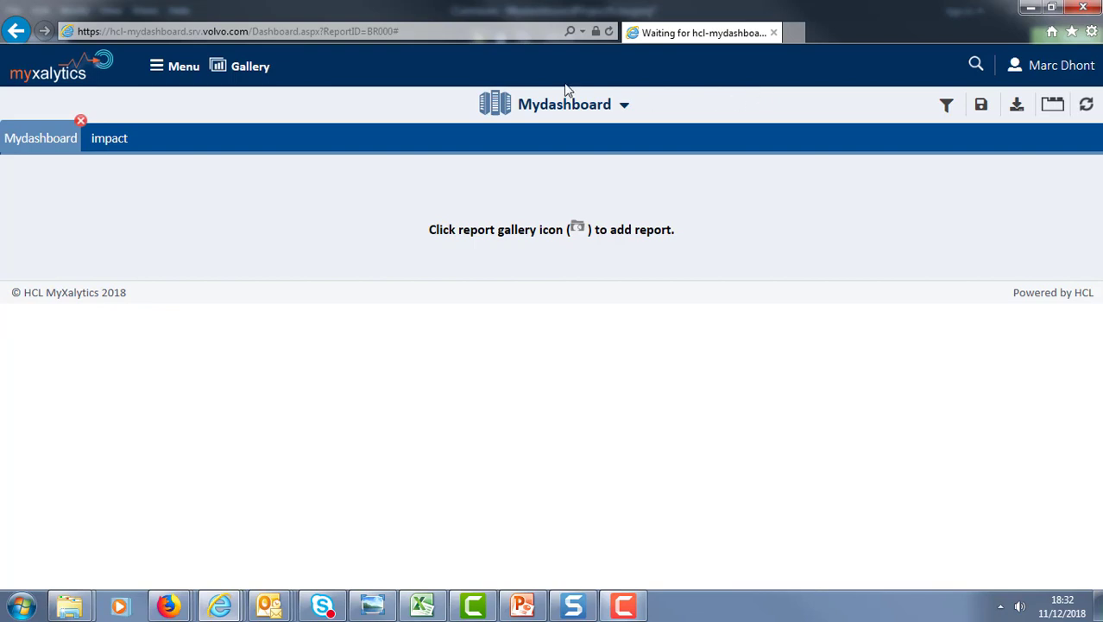
# Switch to the impact view and show the personal reports in the report gallery
pyautogui.click(107, 140)
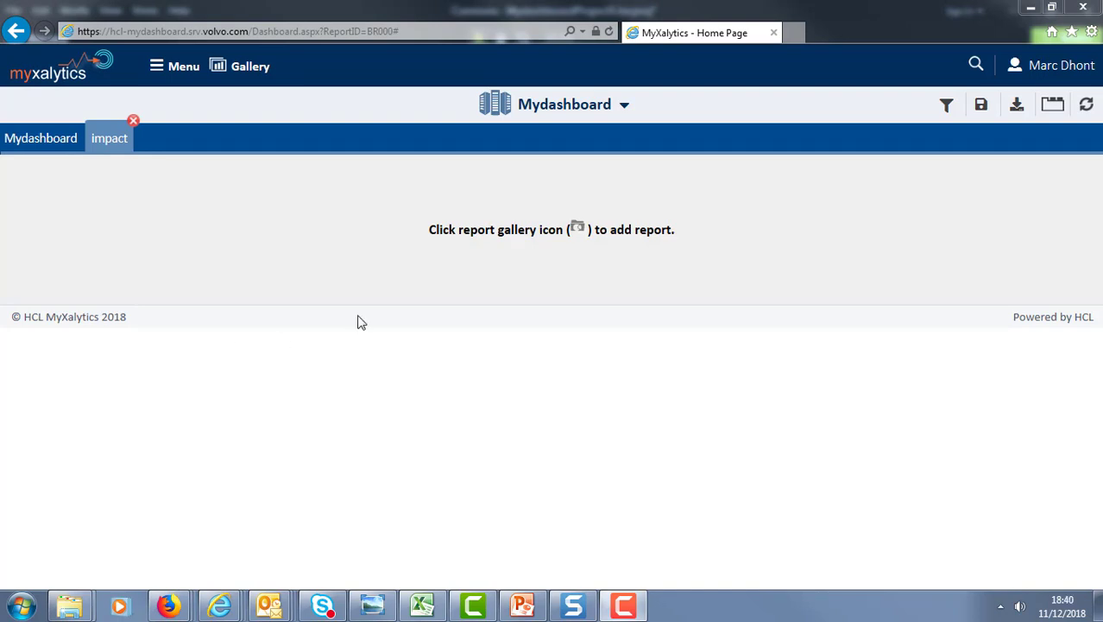
pyautogui.click(246, 73)
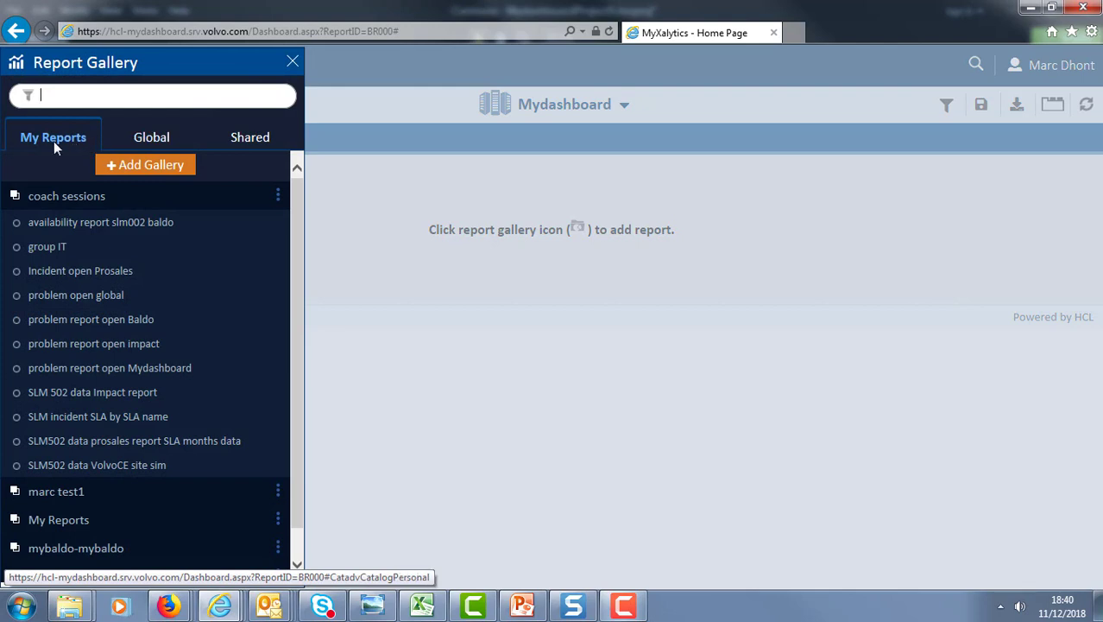
pyautogui.click(136, 140)
pyautogui.click(245, 143)
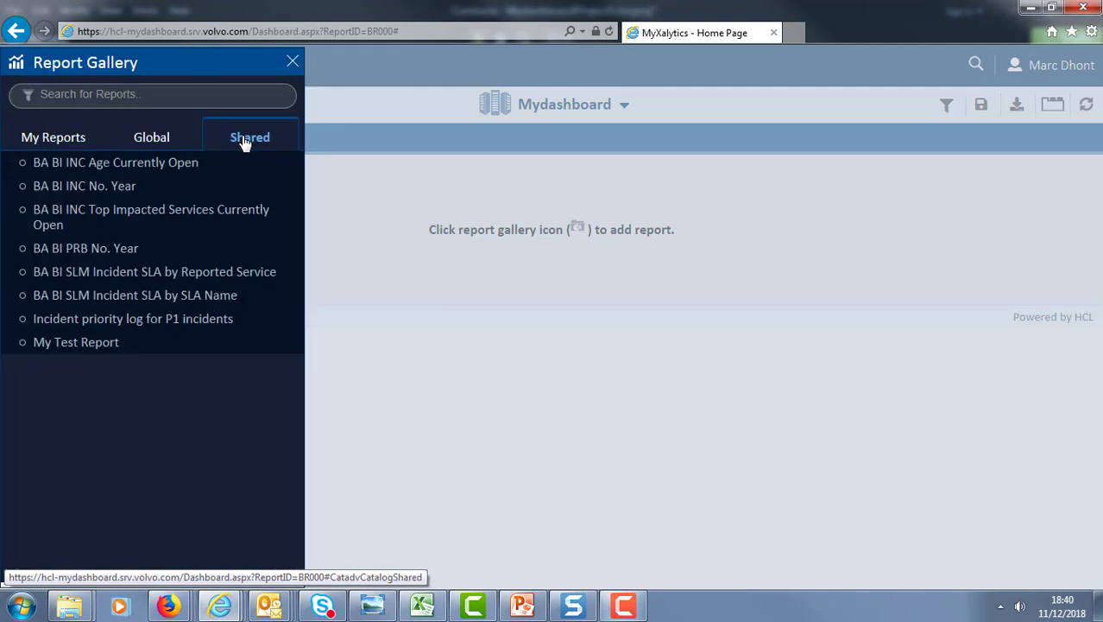
pyautogui.click(63, 141)
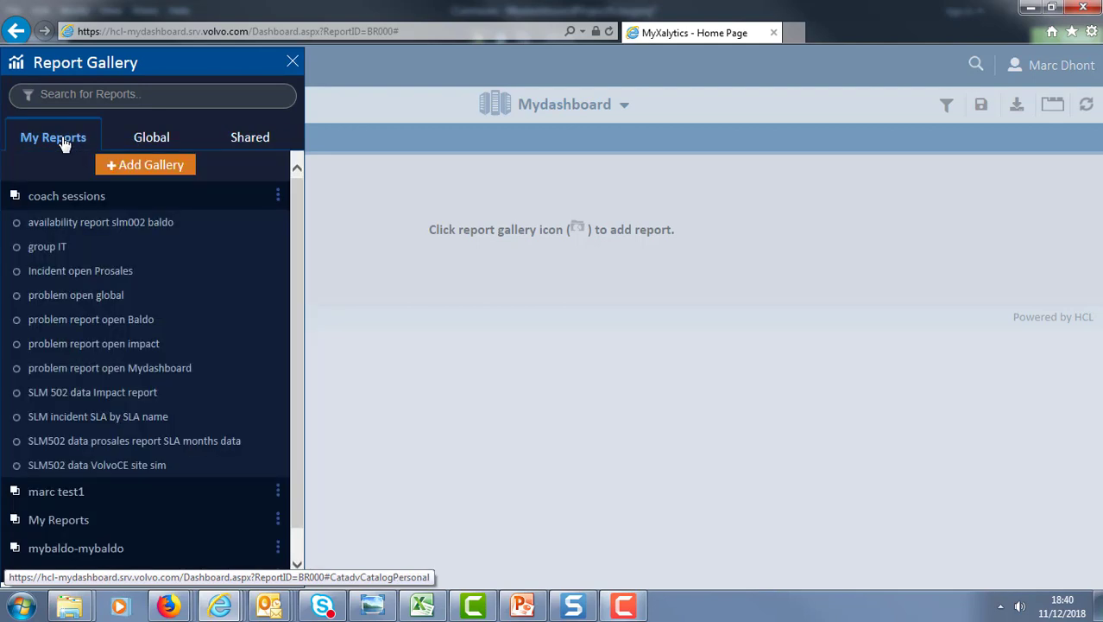
# Add the report "problem report open impact" to the impact view of the Mydashboard dashboard
pyautogui.rightClick(92, 348)
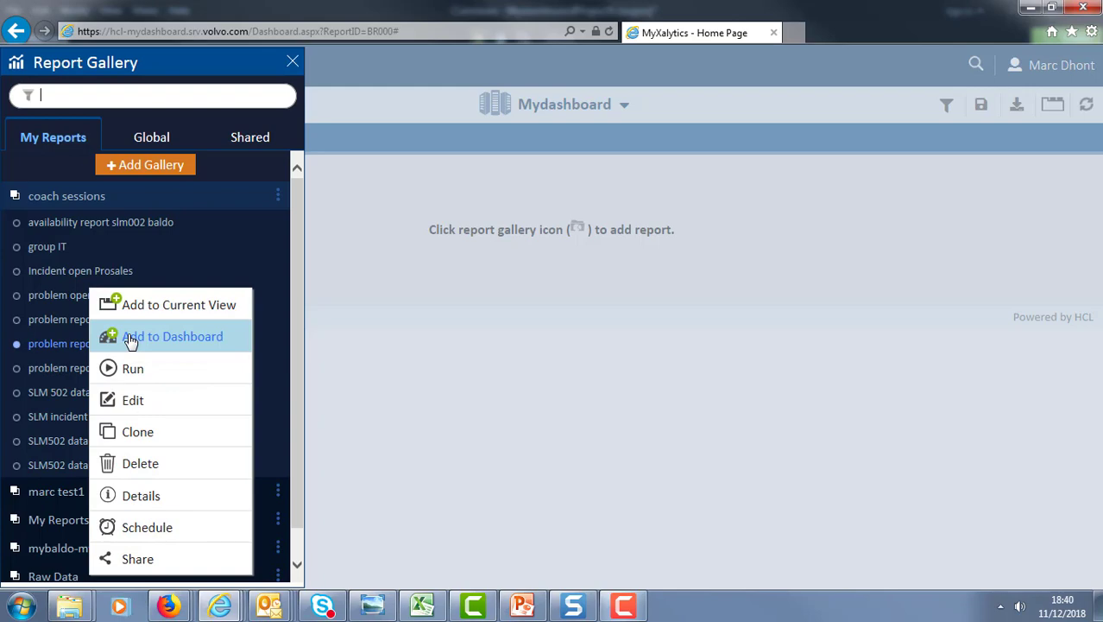
pyautogui.click(129, 337)
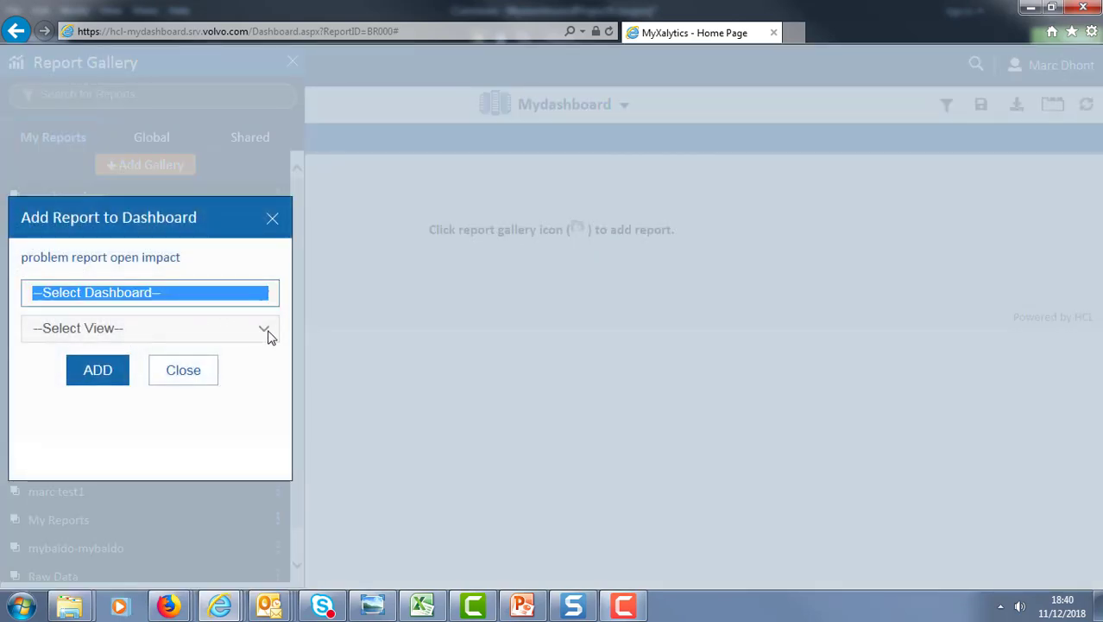
pyautogui.click(253, 304)
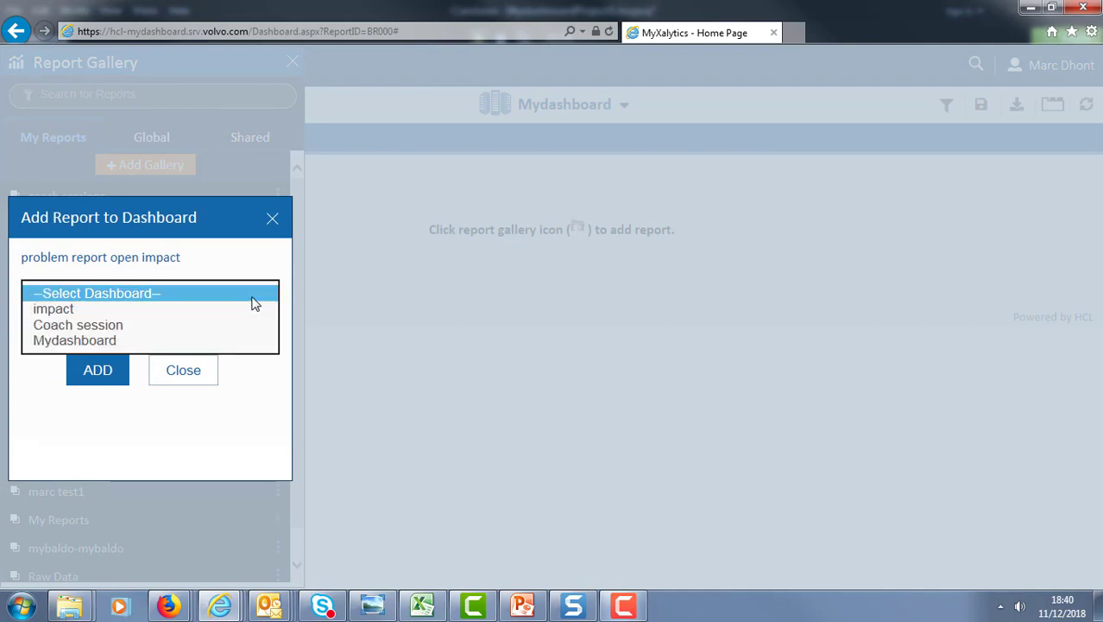
pyautogui.click(125, 342)
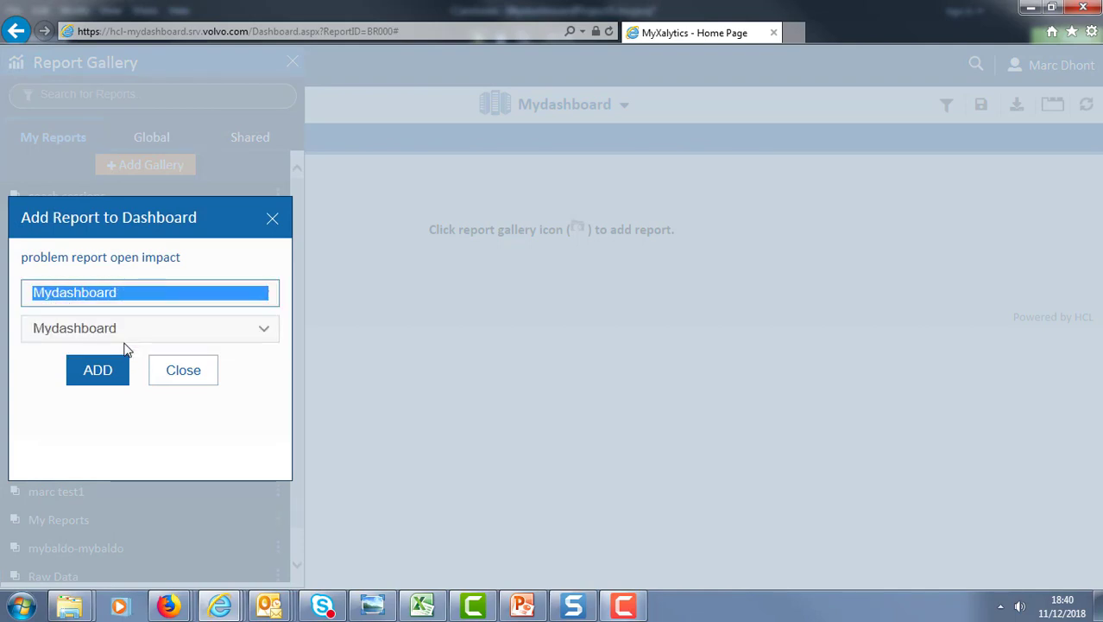
pyautogui.click(263, 330)
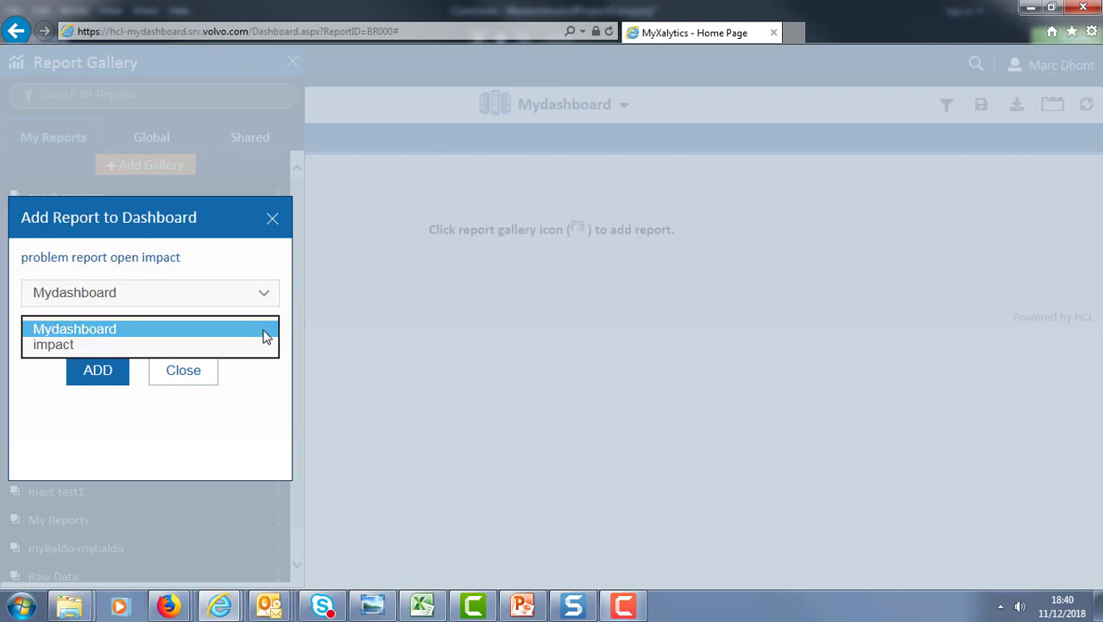
pyautogui.click(62, 346)
pyautogui.click(95, 370)
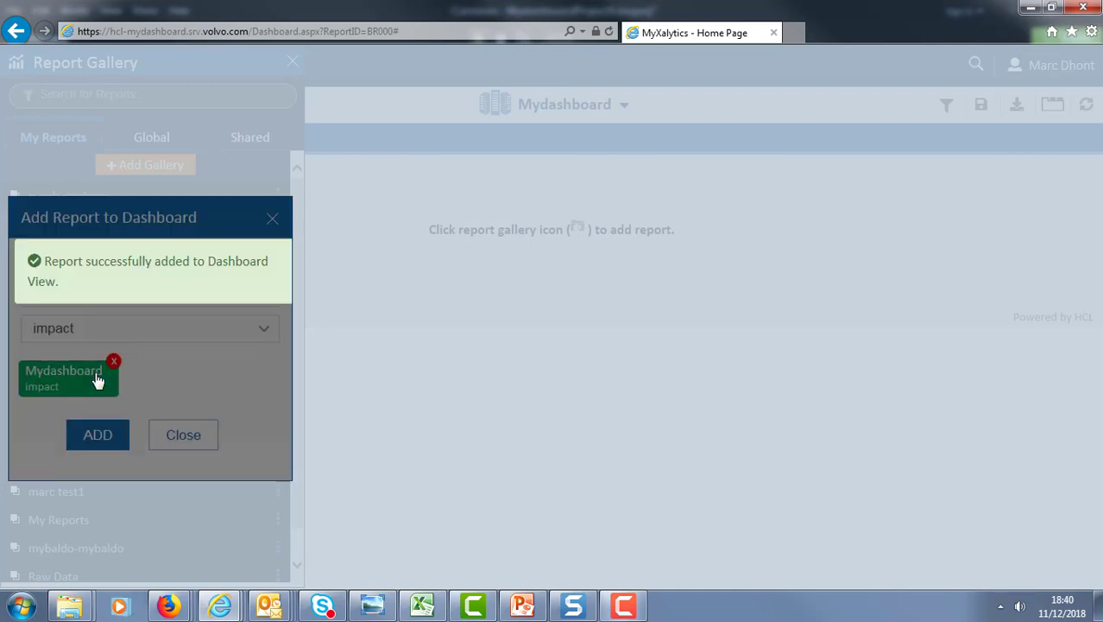
pyautogui.click(173, 438)
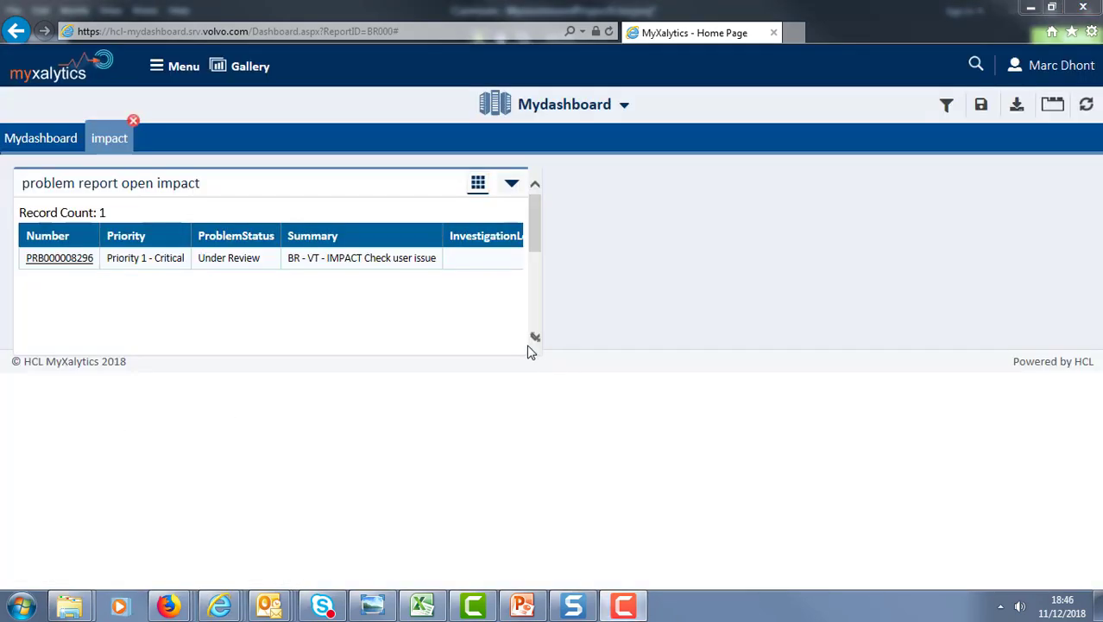
# Widen the "problem report open impact" report to the full dashboard width and save the layout
pyautogui.moveTo(570, 344); pyautogui.dragTo(1096, 334)
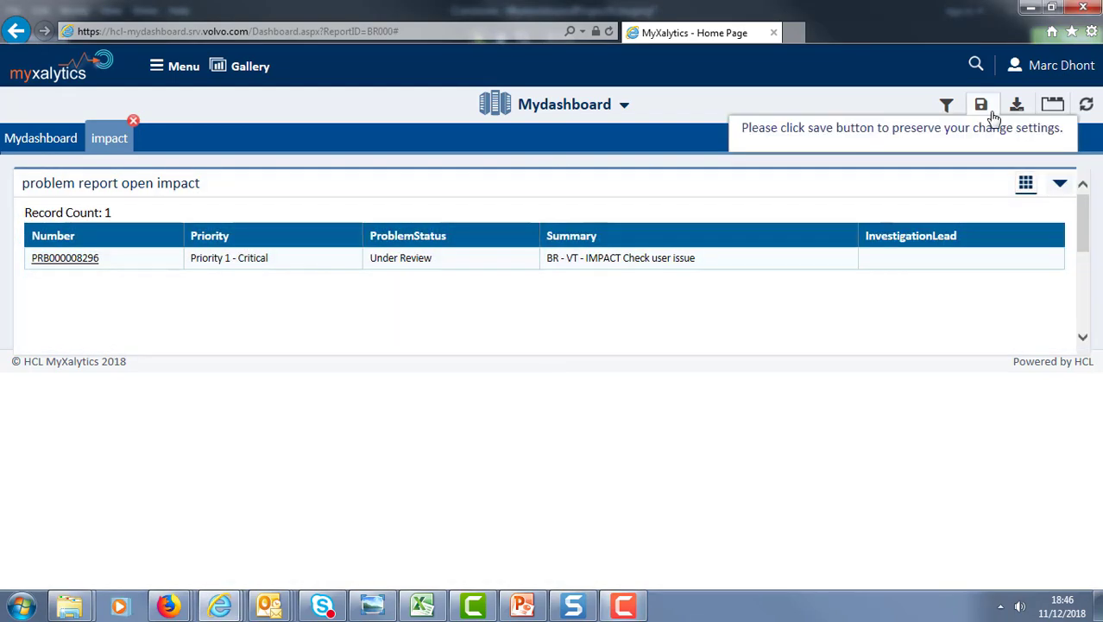
pyautogui.click(982, 106)
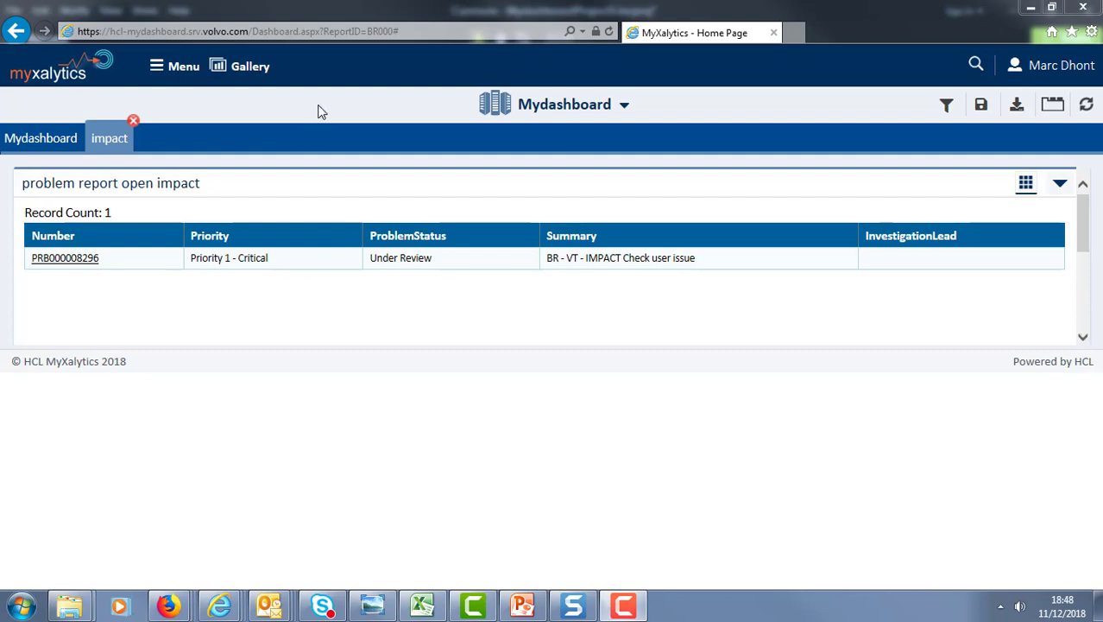
# Add the report "problem open global" from coach sessions to the impact view of the Mydashboard dashboard
pyautogui.click(251, 69)
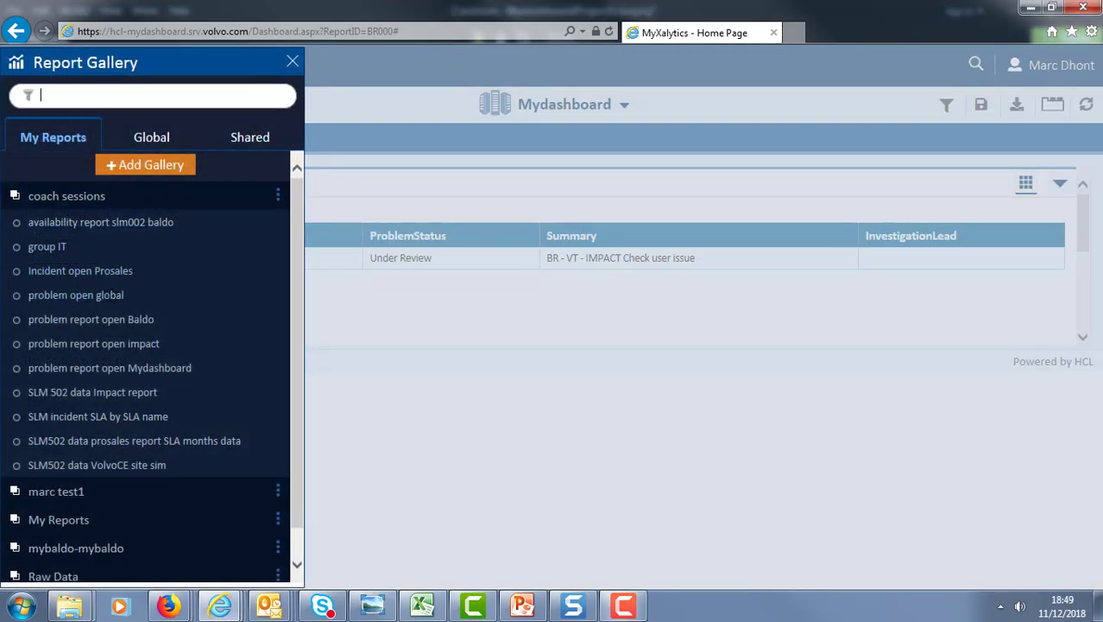
pyautogui.rightClick(99, 303)
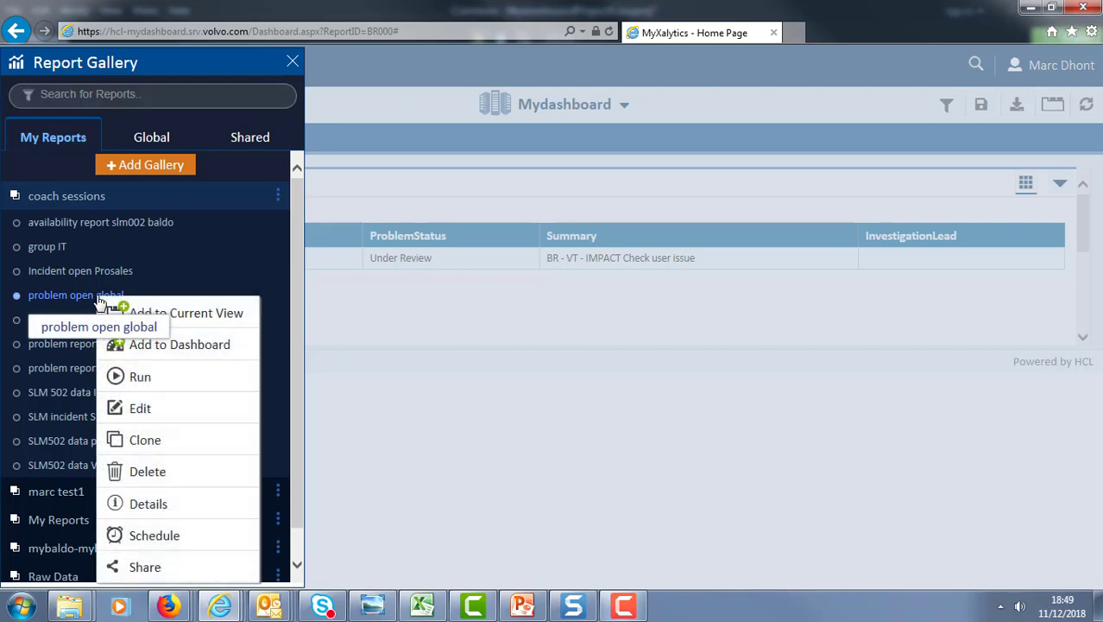
pyautogui.click(139, 345)
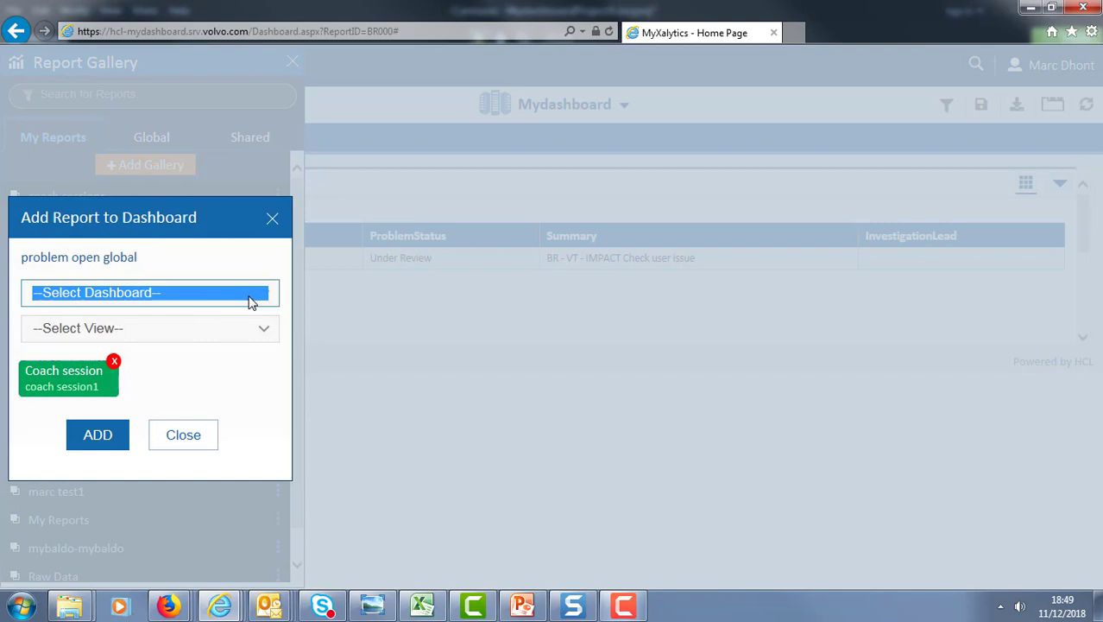
pyautogui.click(247, 298)
pyautogui.click(172, 328)
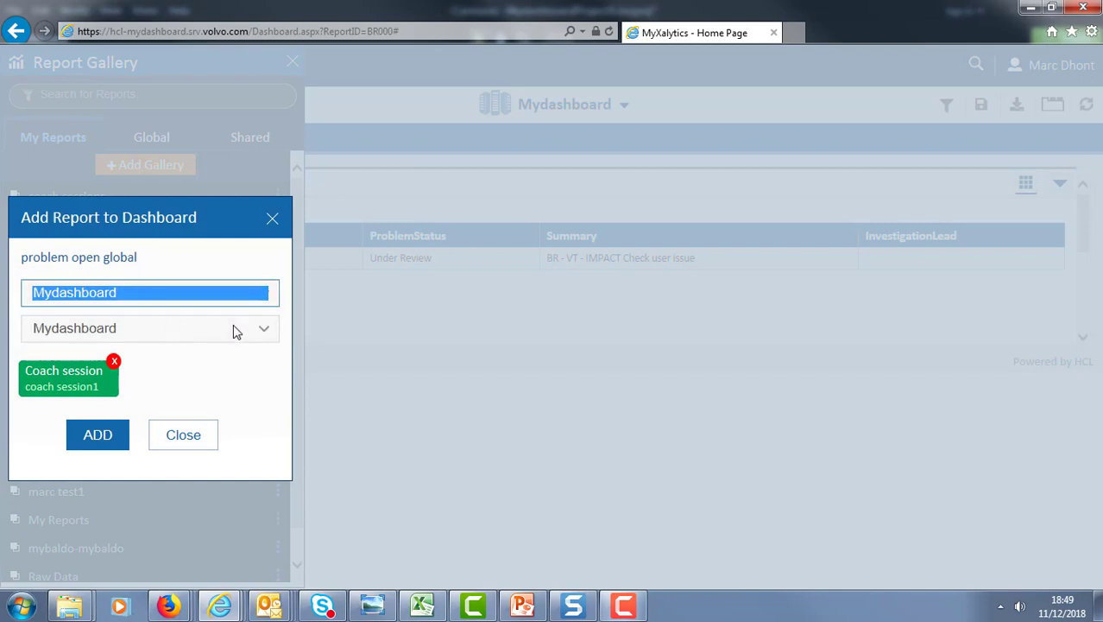
pyautogui.click(260, 332)
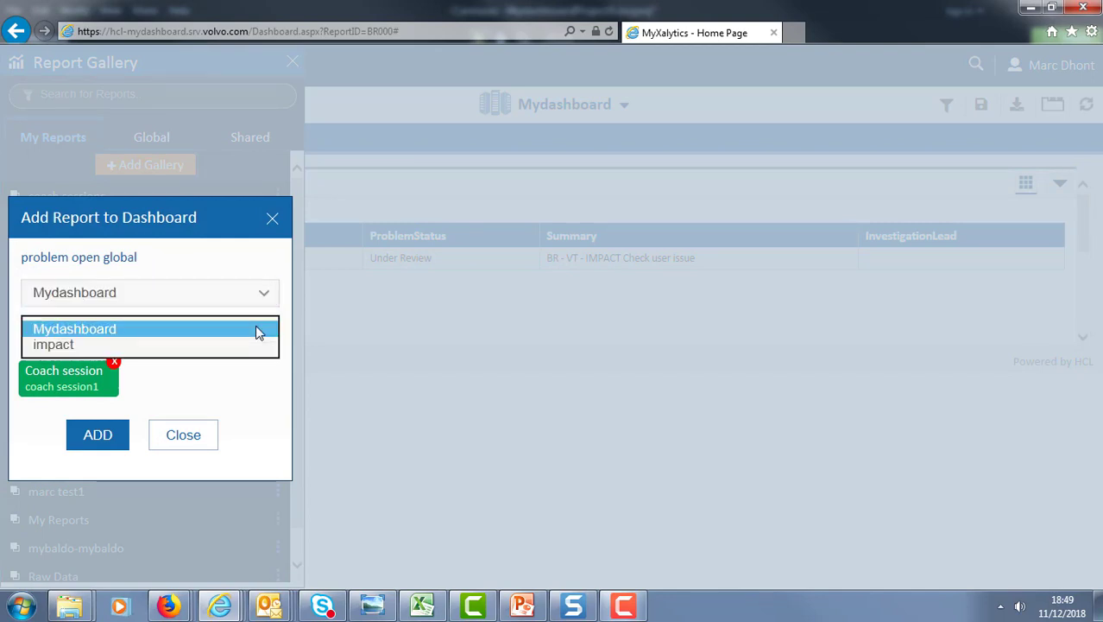
pyautogui.click(188, 349)
pyautogui.click(109, 440)
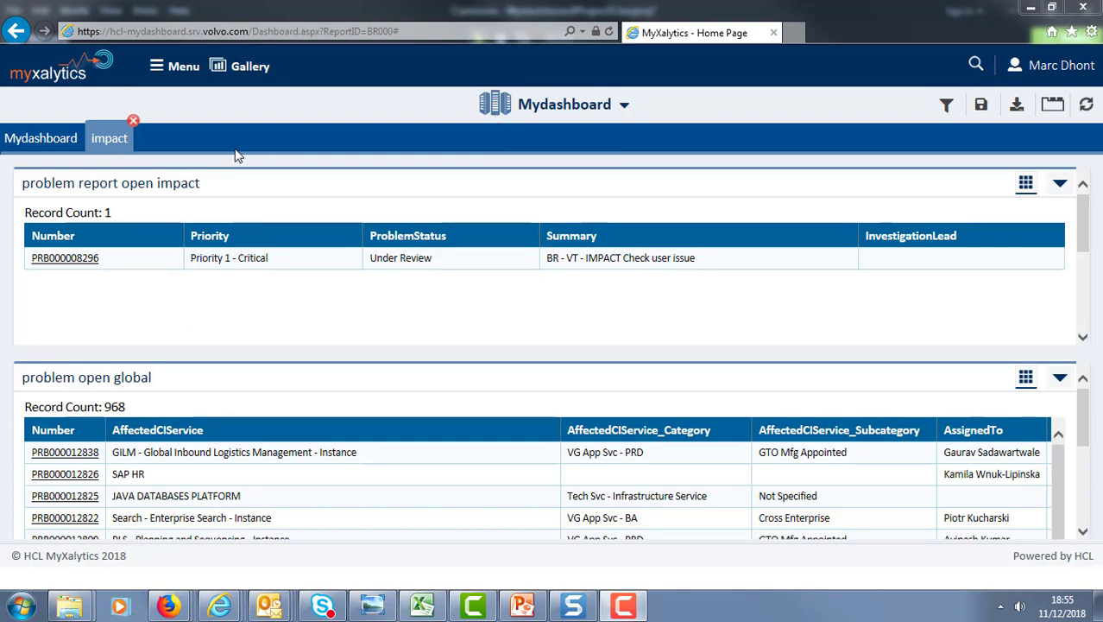
# Examine the report in the Mydashboard view and return to the impact view
pyautogui.click(47, 145)
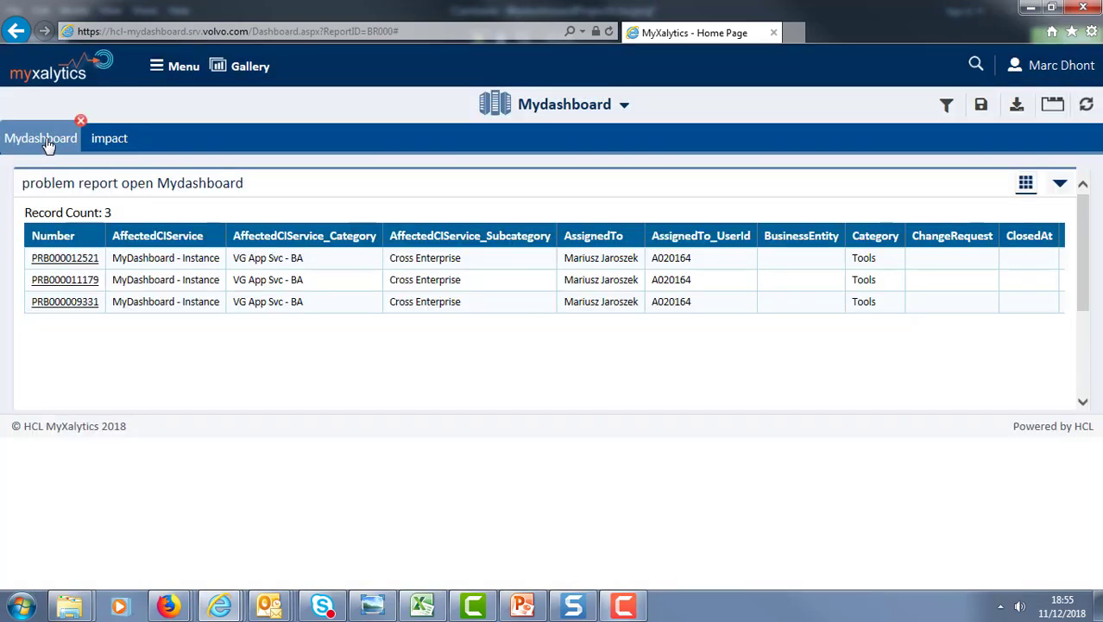
pyautogui.click(104, 141)
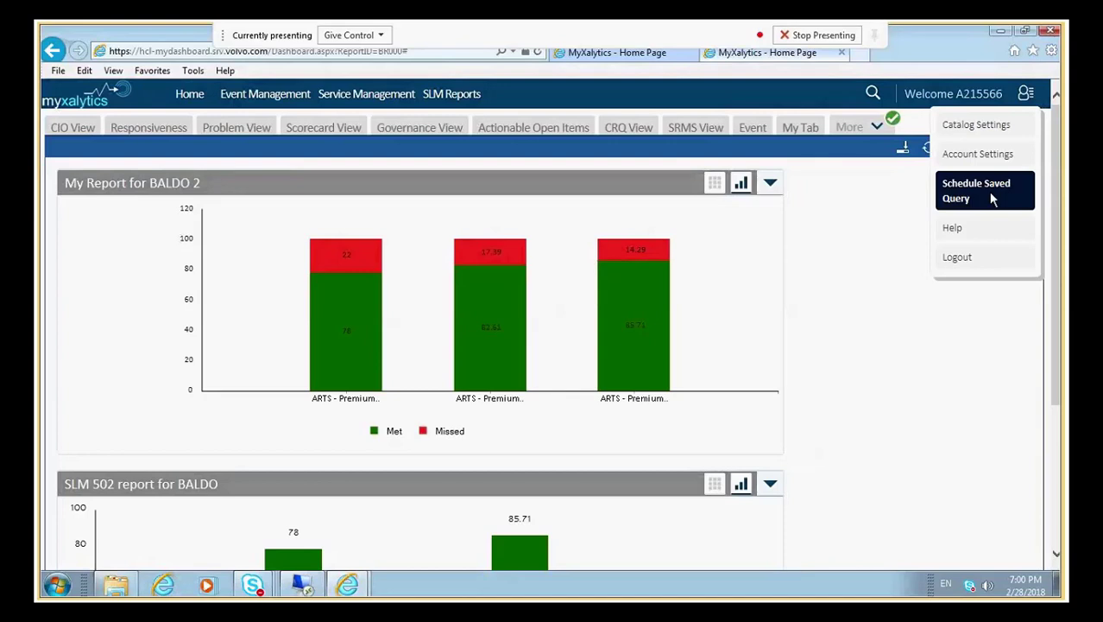
# Start a new saved-query schedule and add "SLM 502 report for BALDO" to its selected queries
pyautogui.click(991, 198)
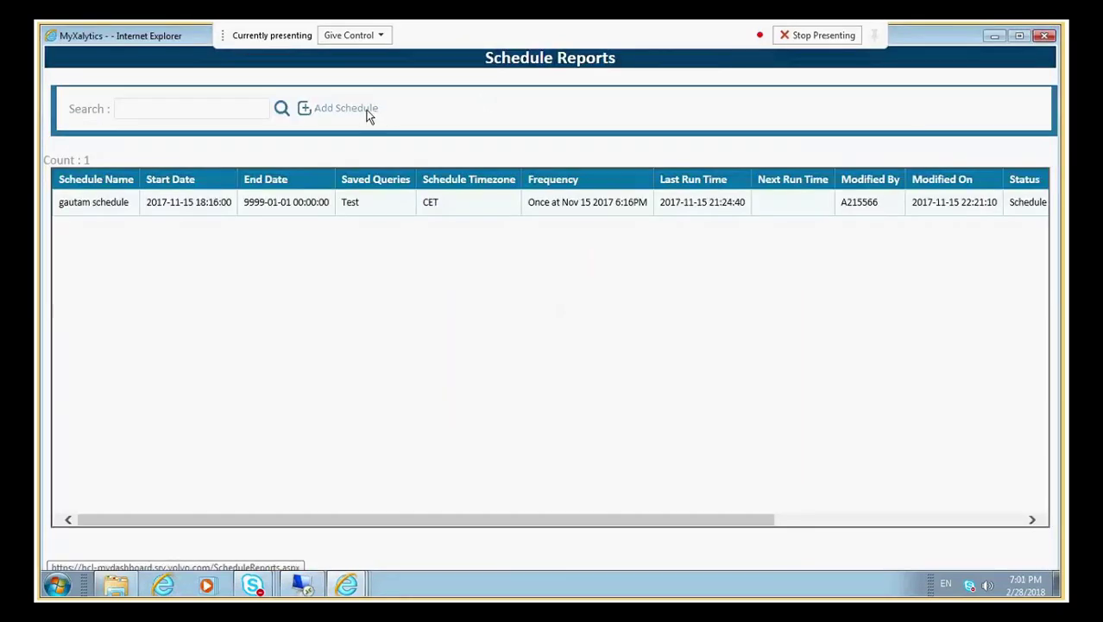
pyautogui.click(345, 108)
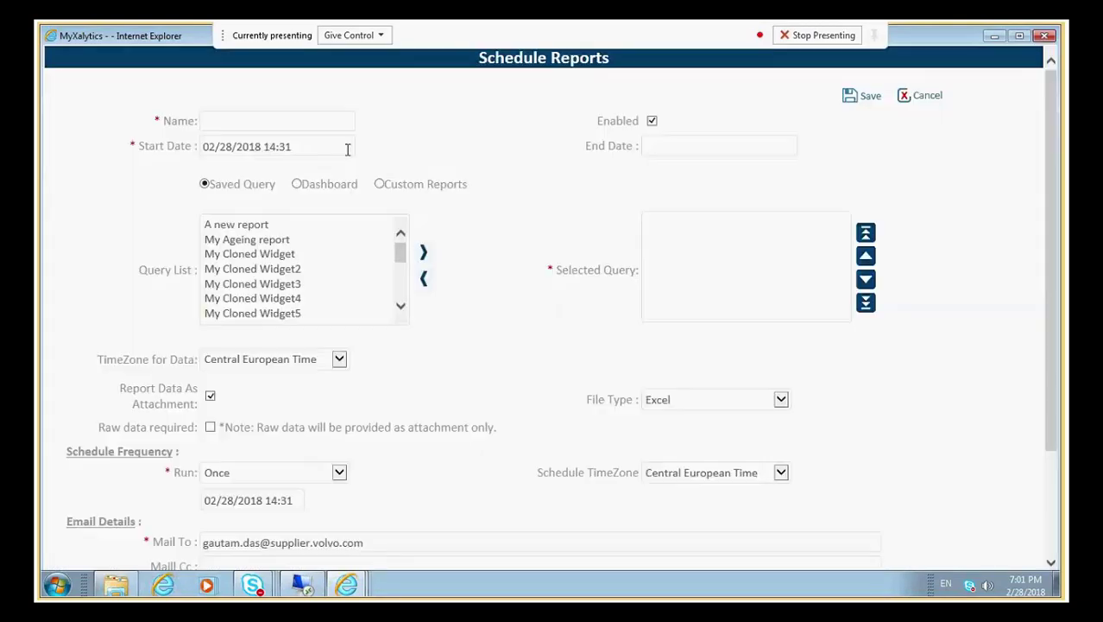
pyautogui.click(265, 270)
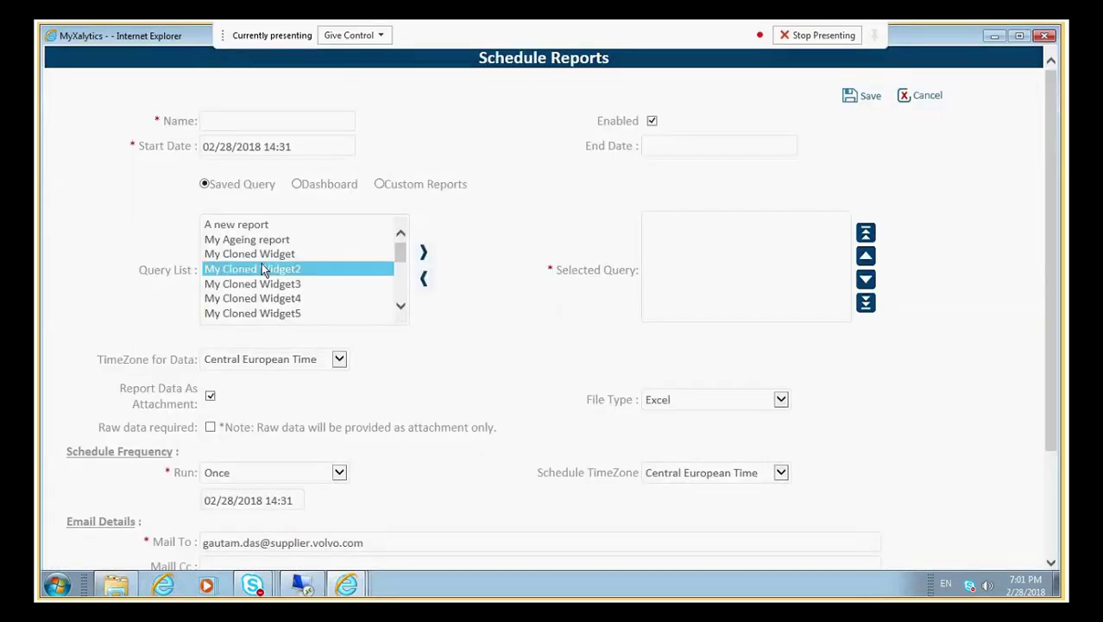
pyautogui.press('Down')
pyautogui.press('Down')
pyautogui.press('Down')
pyautogui.press('Down')
pyautogui.press('Down')
pyautogui.press('Down')
pyautogui.press('Down')
pyautogui.press('Down')
pyautogui.press('Down')
pyautogui.press('Down')
pyautogui.press('Down')
pyautogui.press('Down')
pyautogui.press('Down')
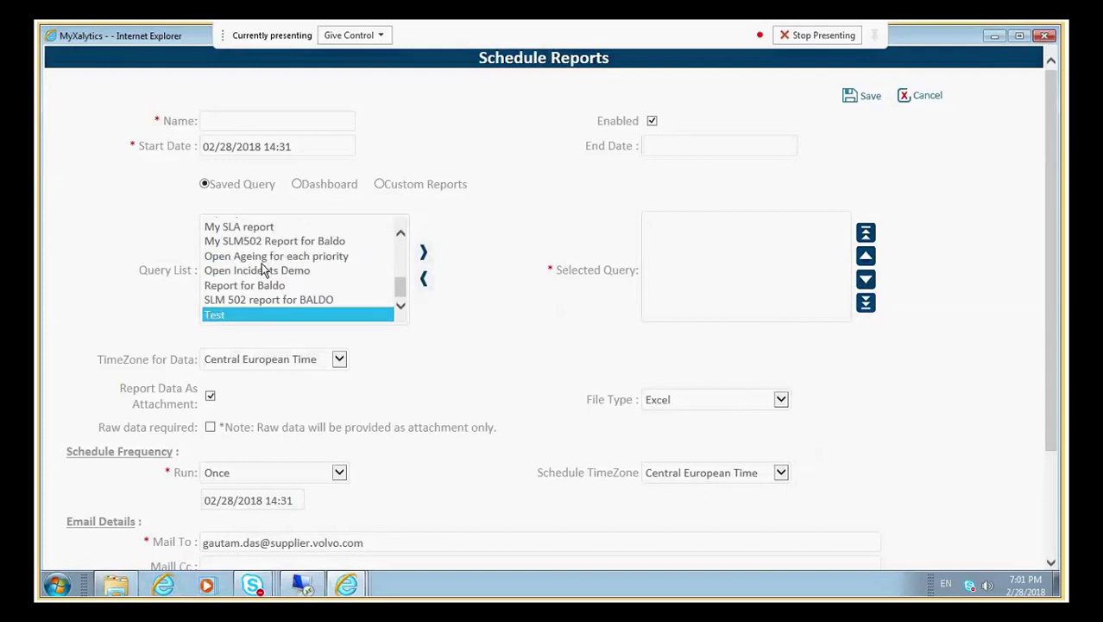
pyautogui.press('Up')
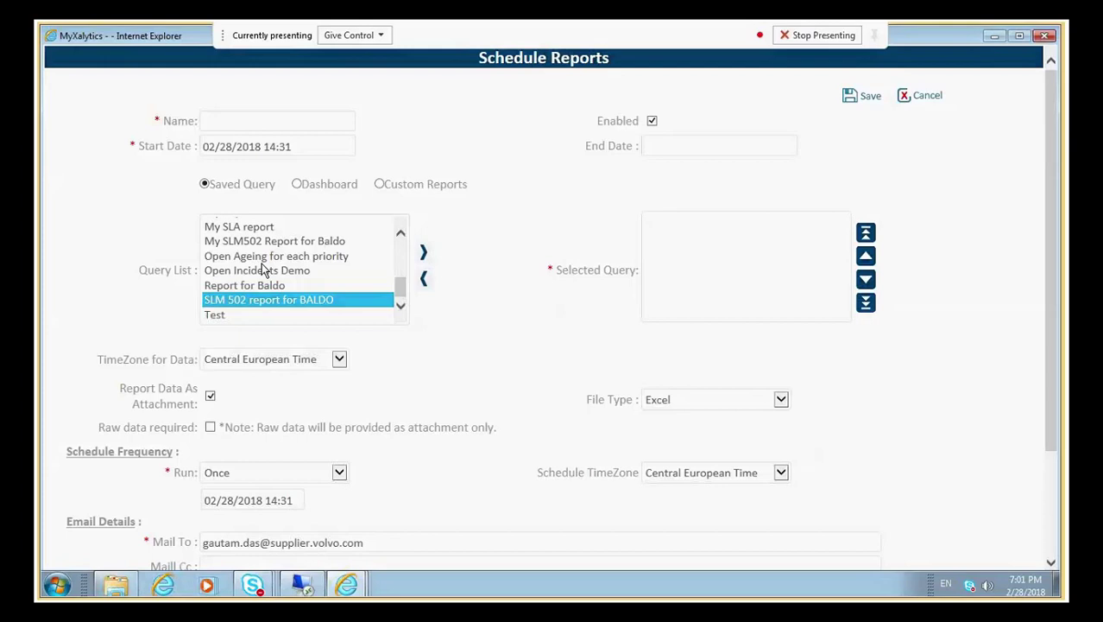
pyautogui.click(423, 254)
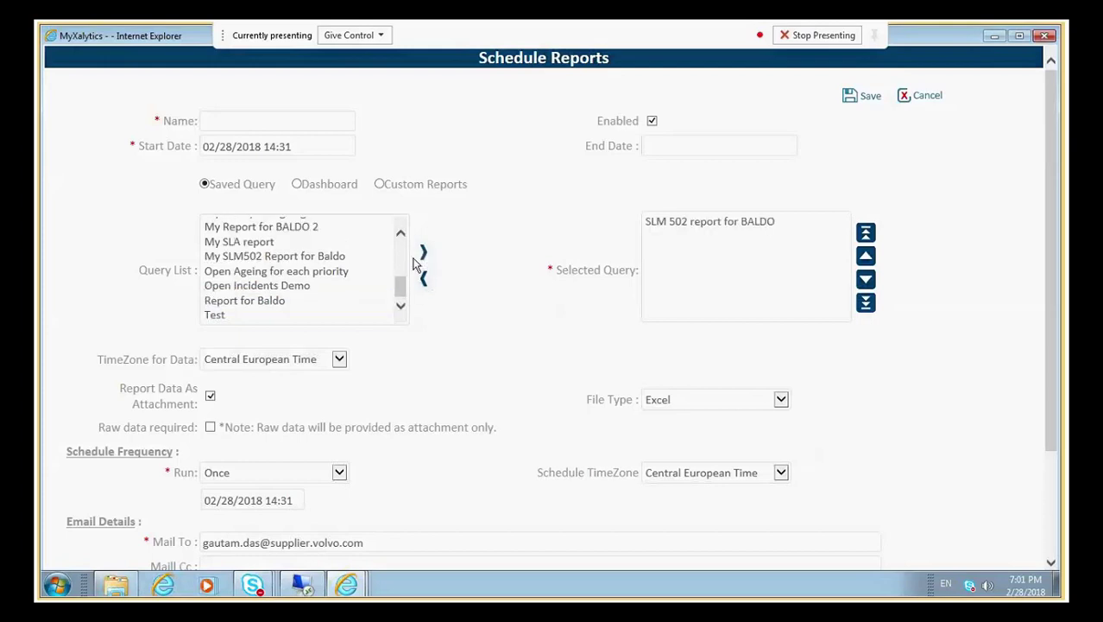
# Add "My SLM502 Report for Baldo" to the selected queries, review the data time zone options and require raw data
pyautogui.click(276, 302)
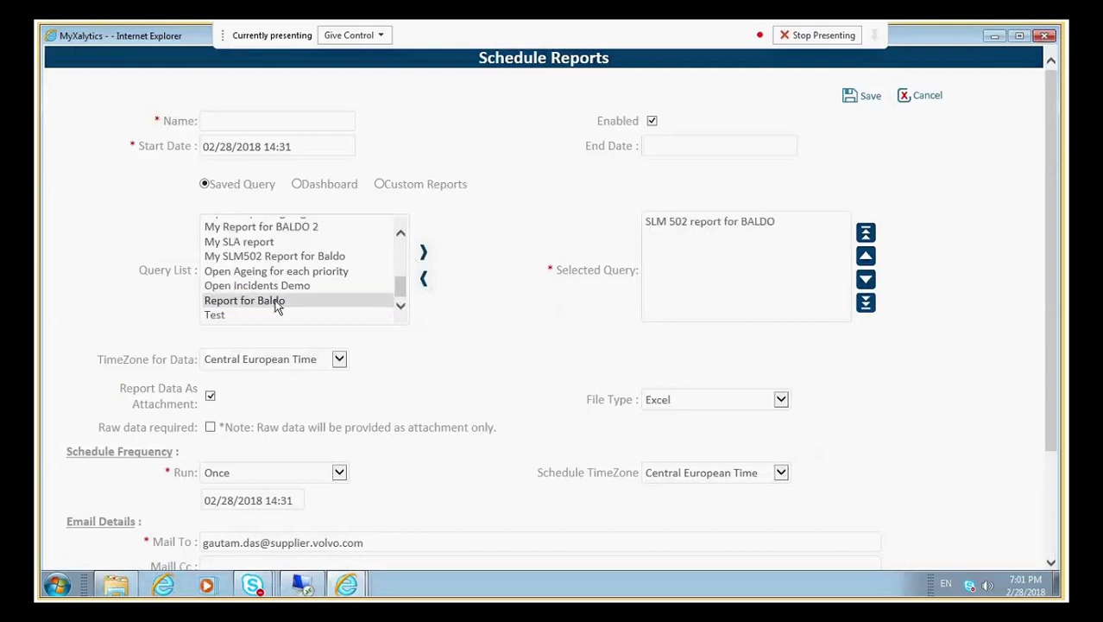
pyautogui.click(288, 258)
pyautogui.click(425, 253)
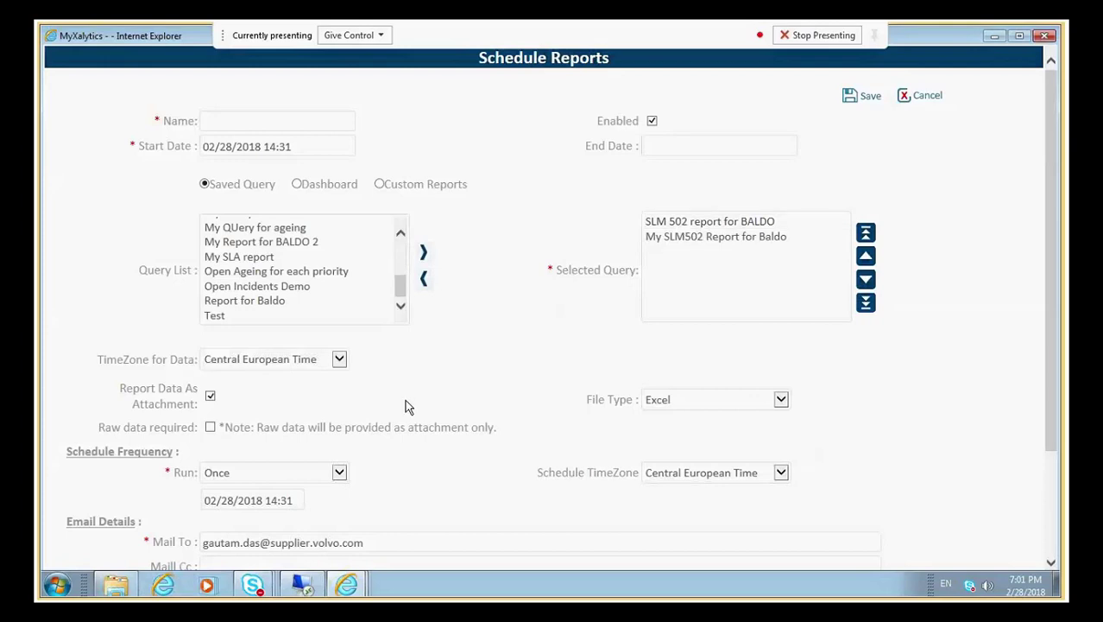
pyautogui.click(321, 368)
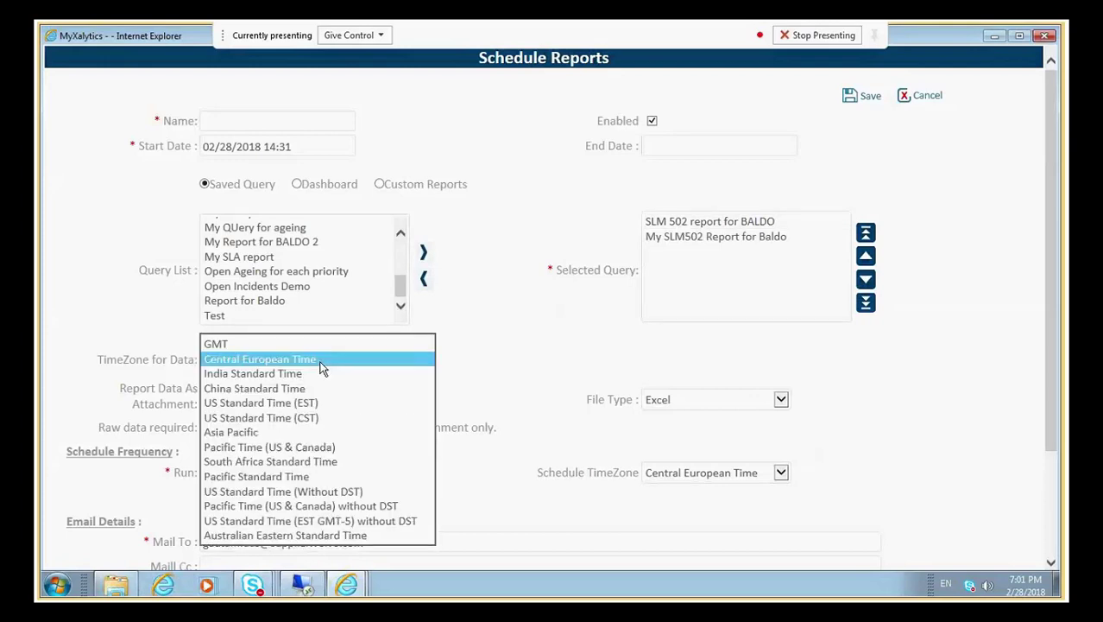
pyautogui.click(146, 356)
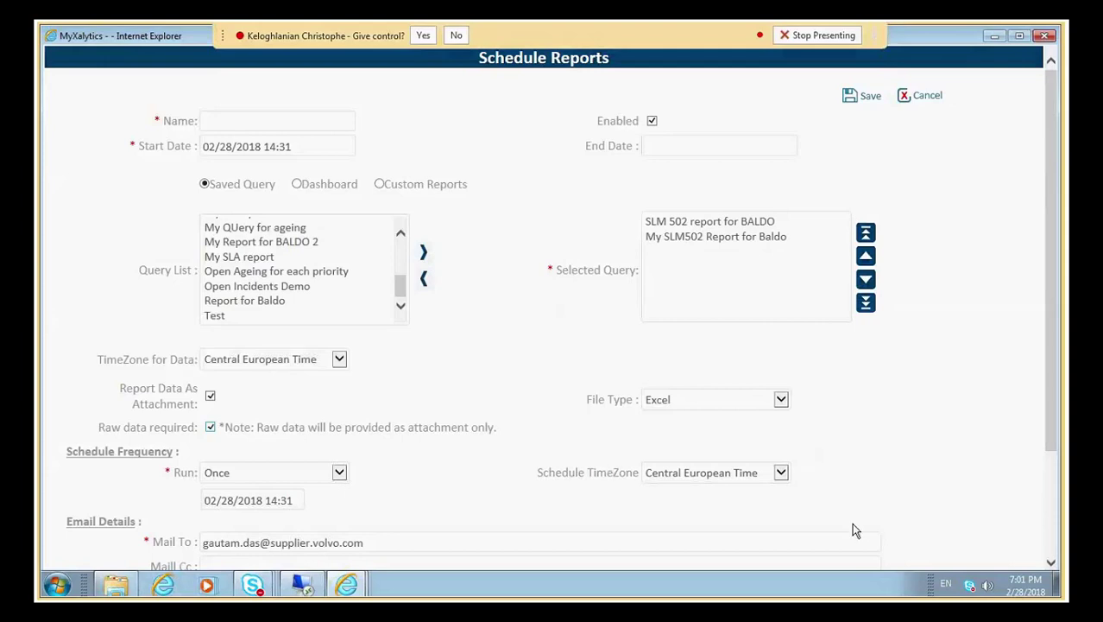
# Set the schedule frequency to run daily at 06:00
pyautogui.click(1051, 564)
pyautogui.click(1050, 564)
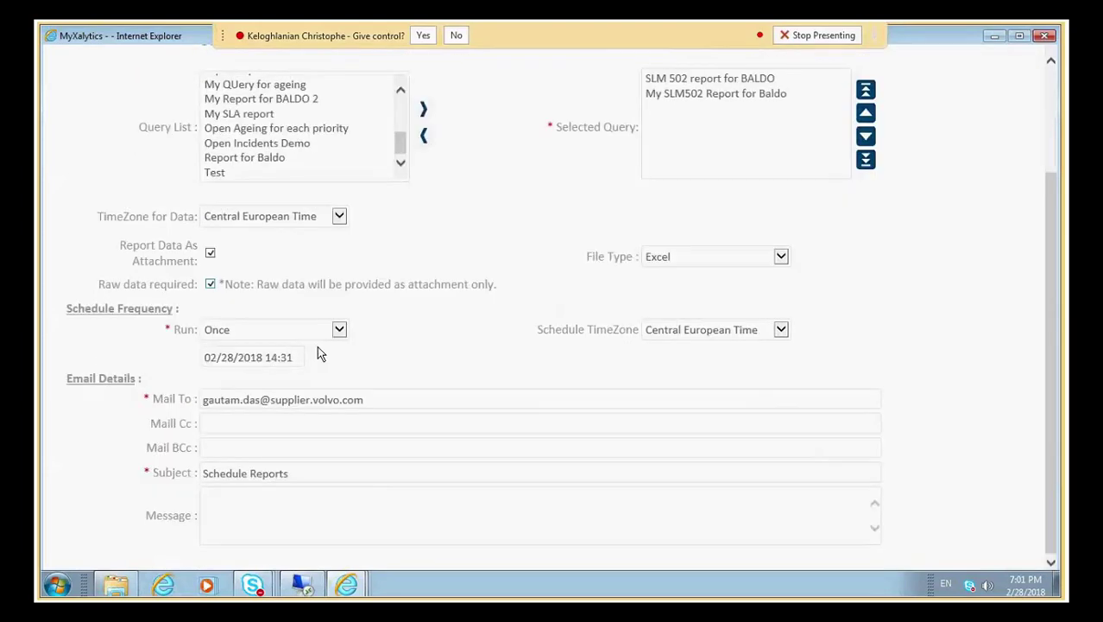
pyautogui.click(286, 329)
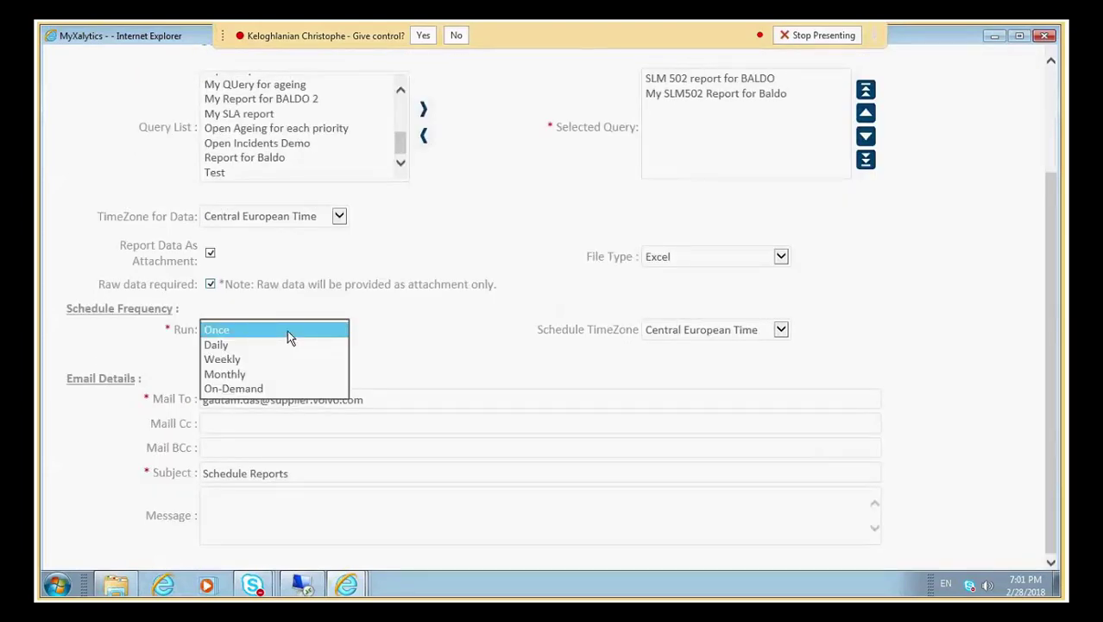
pyautogui.click(255, 343)
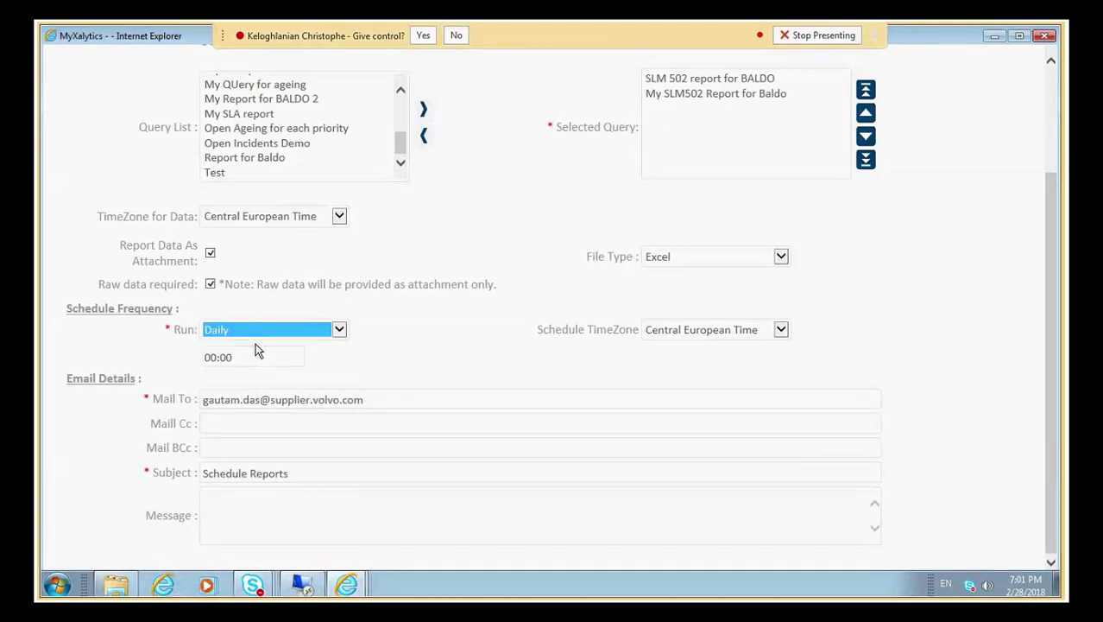
pyautogui.click(239, 357)
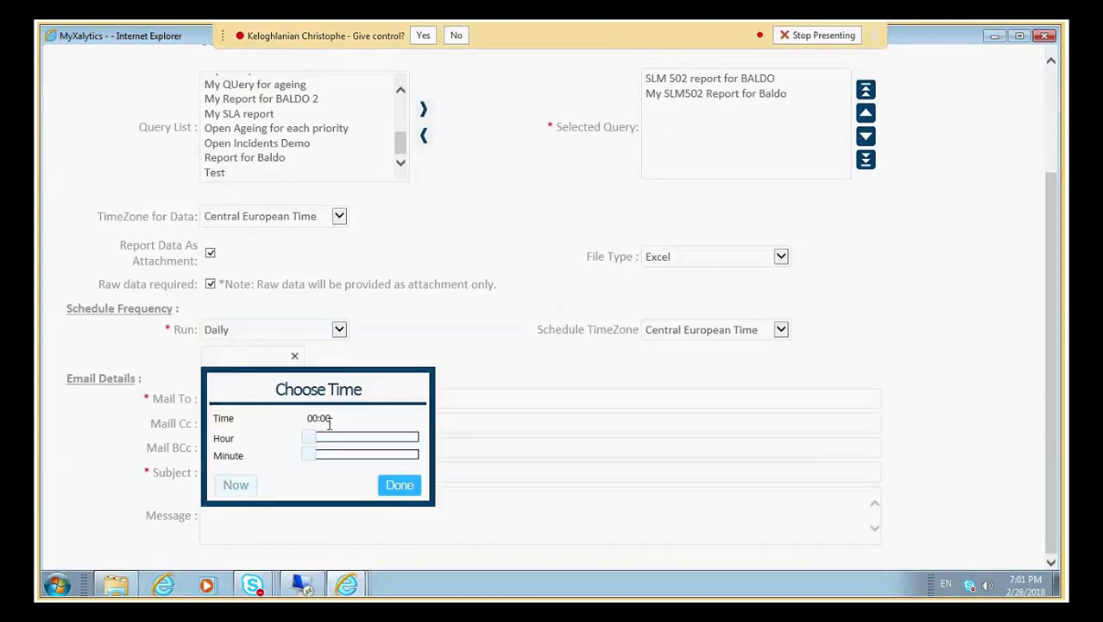
pyautogui.click(337, 438)
pyautogui.click(389, 485)
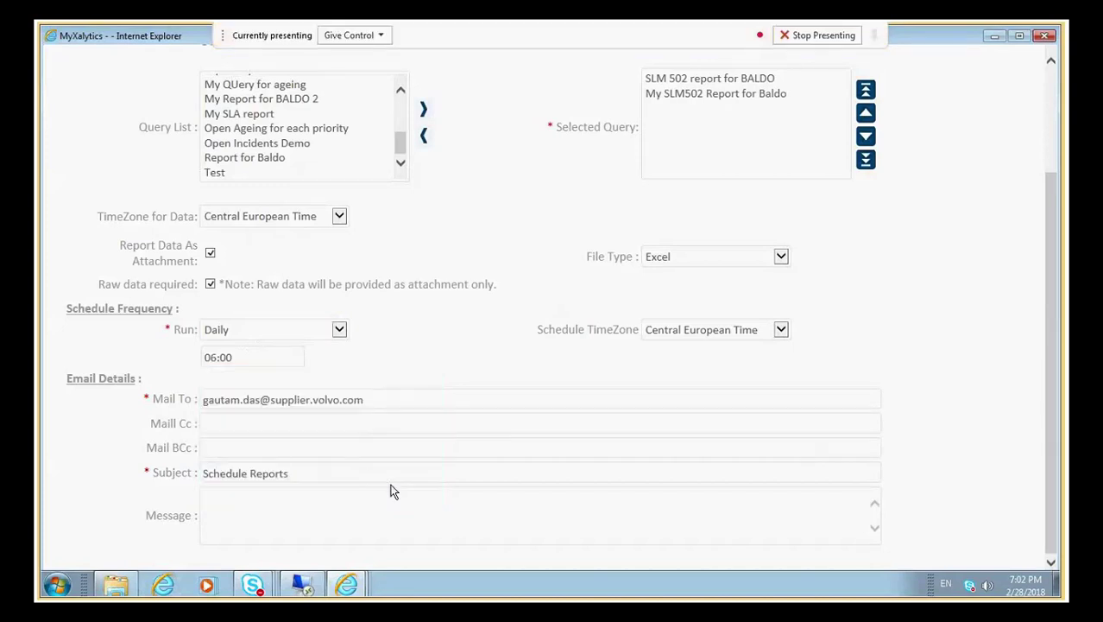
# Go through the schedule's Cc, BCc and message fields and close the schedule form without saving
pyautogui.click(248, 424)
pyautogui.click(222, 448)
pyautogui.click(255, 522)
pyautogui.click(1043, 41)
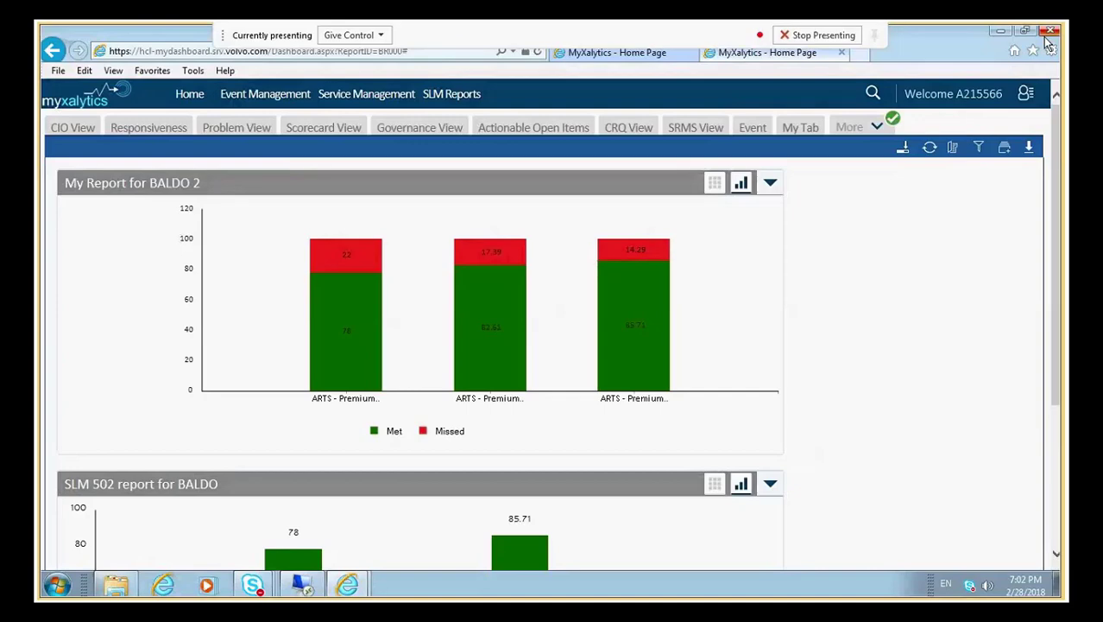